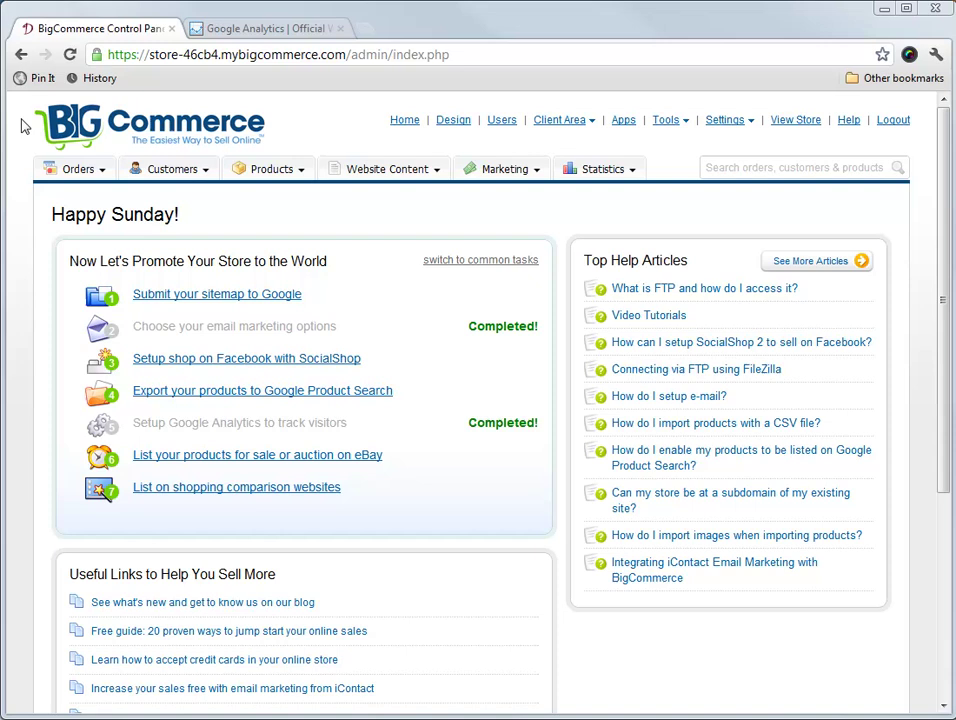
Step: Tick Google Analytics under Settings > Analytics, save it, and show its setup tab
left_click(731, 122)
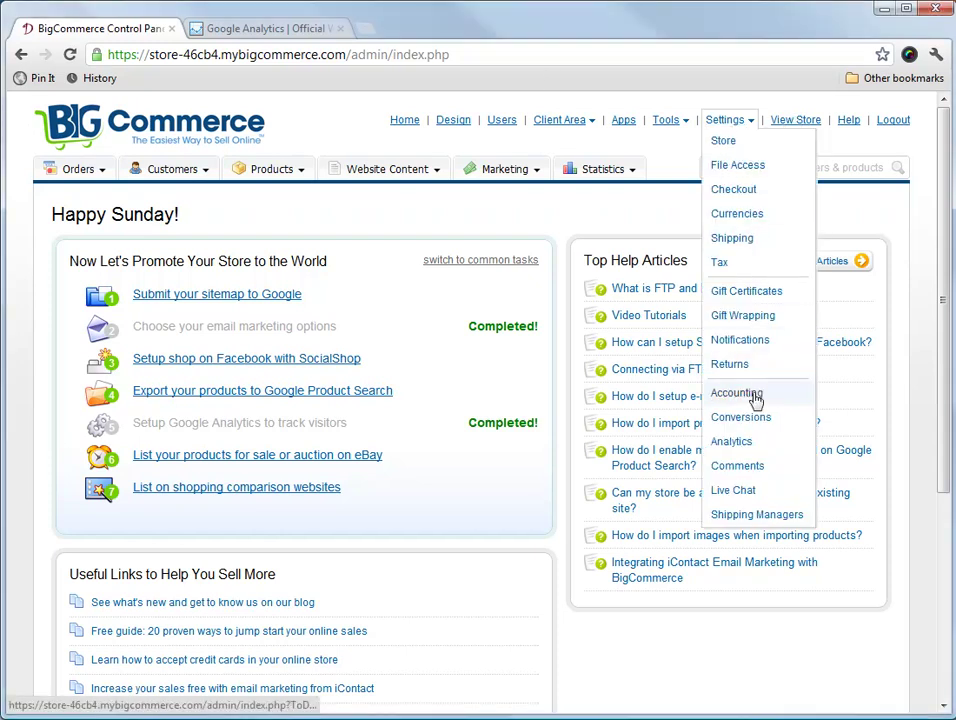
left_click(740, 446)
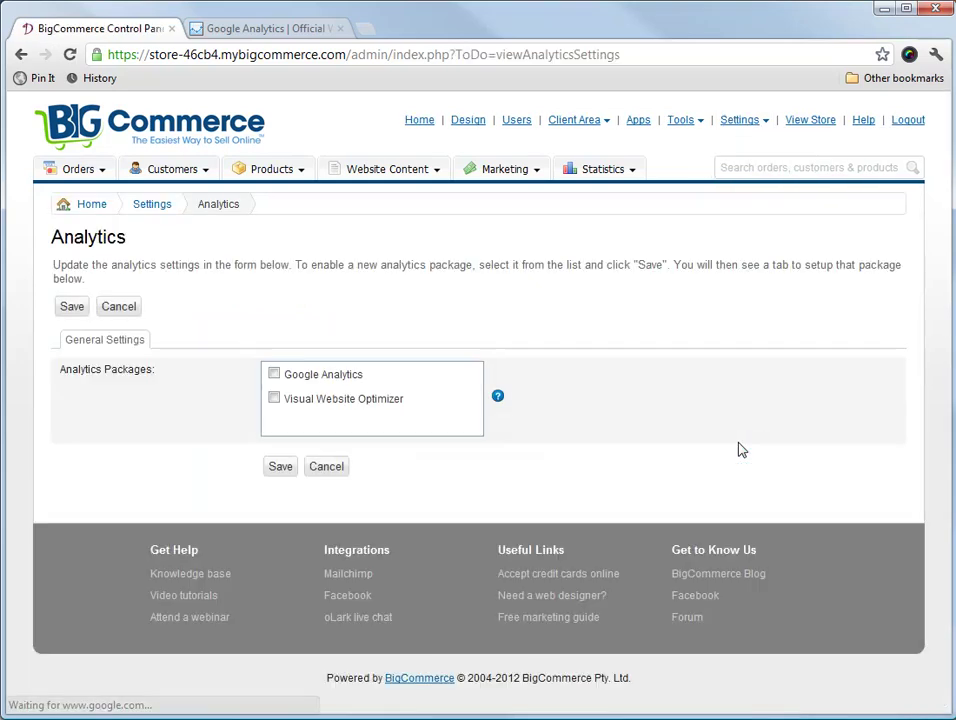
left_click(274, 375)
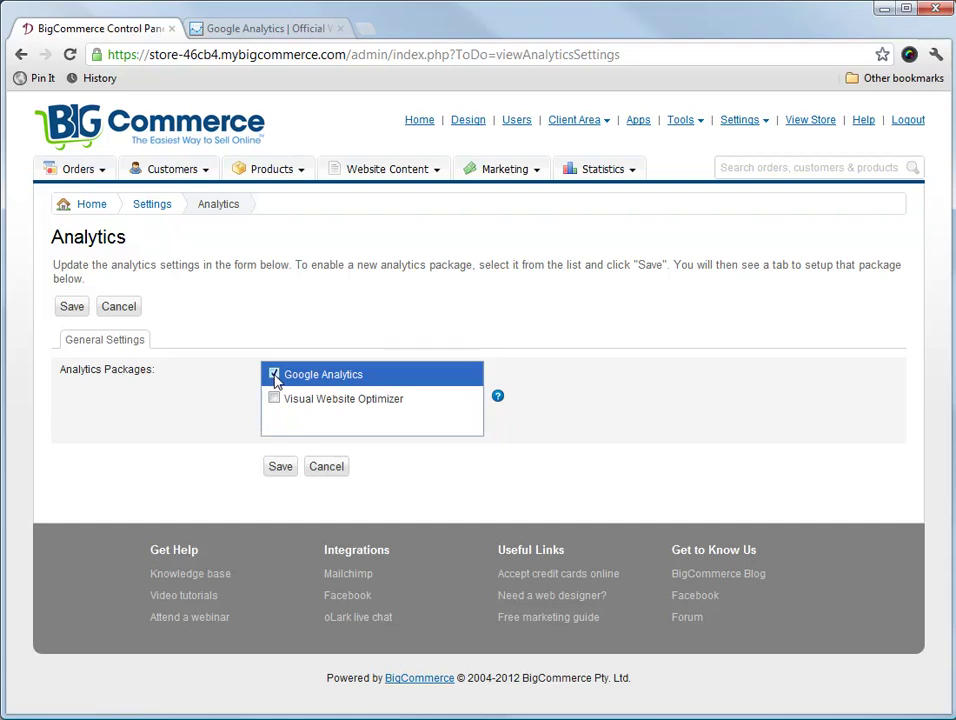
left_click(284, 467)
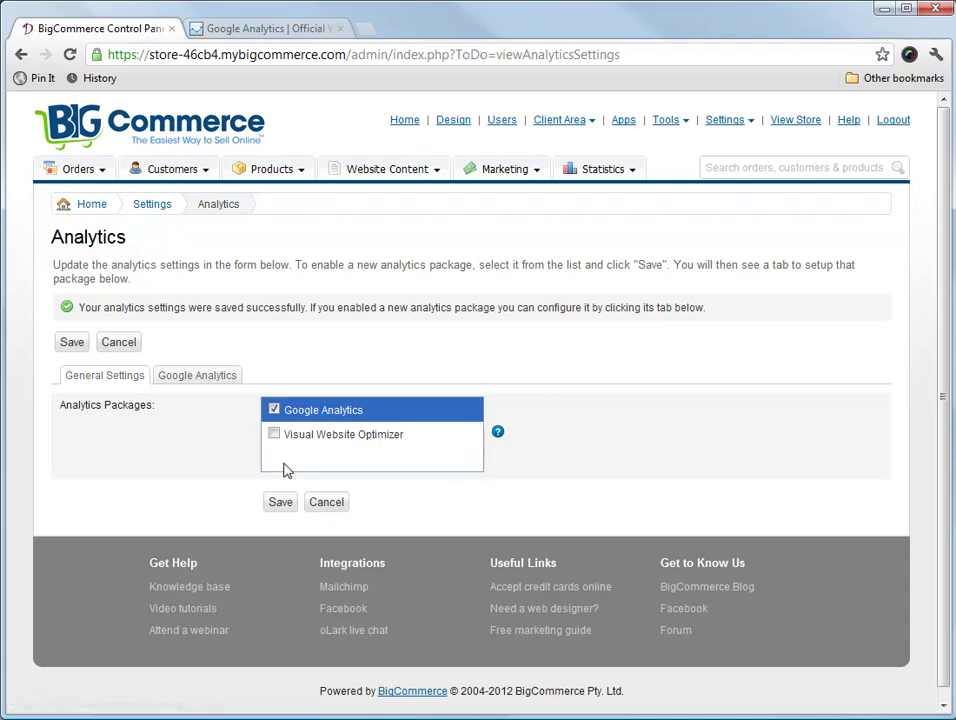
left_click(215, 383)
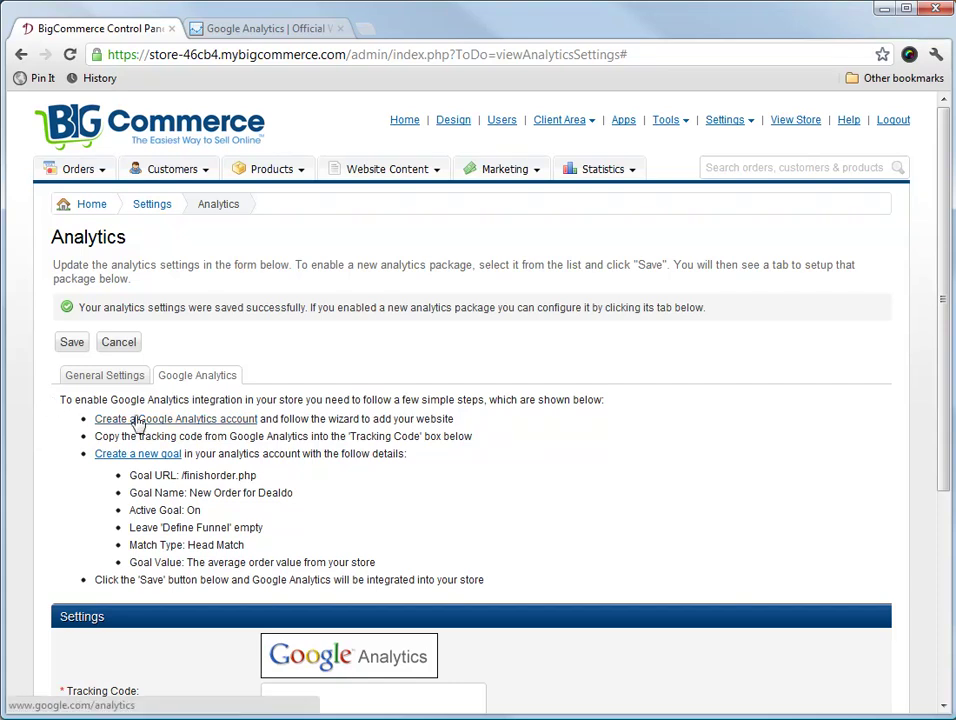
Step: Go to the Google Analytics site and sign in with the account password
left_click(273, 28)
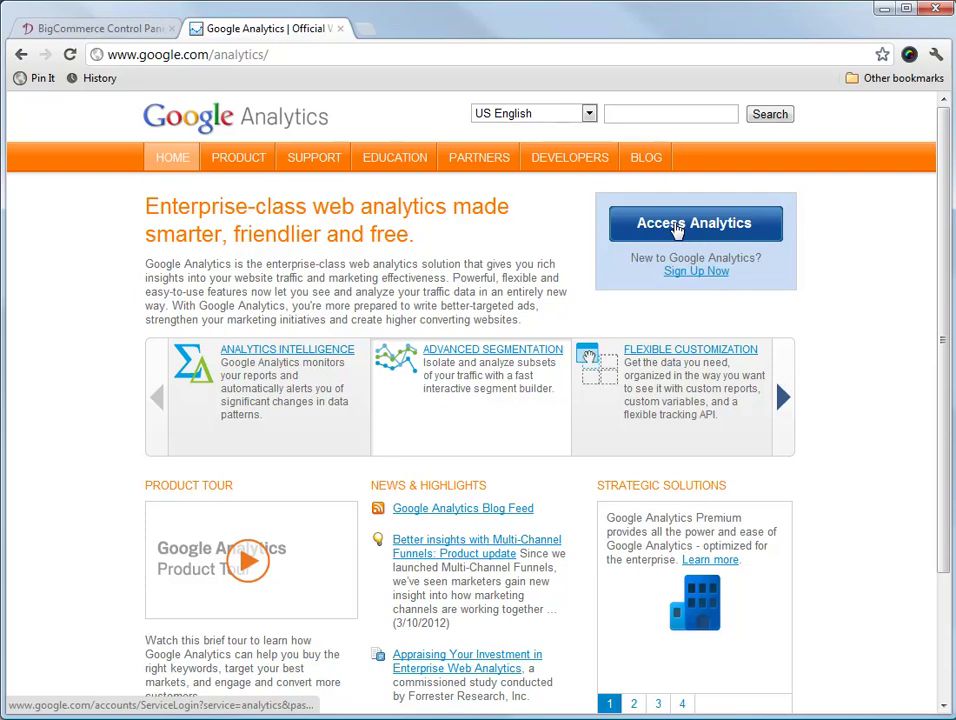
left_click(677, 228)
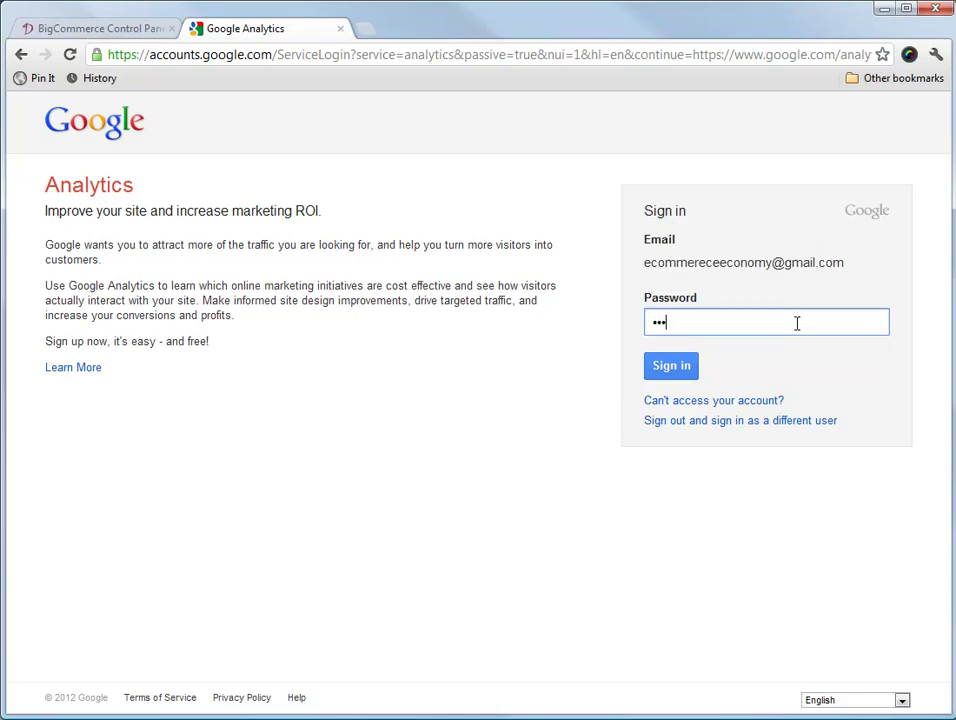
left_click(667, 367)
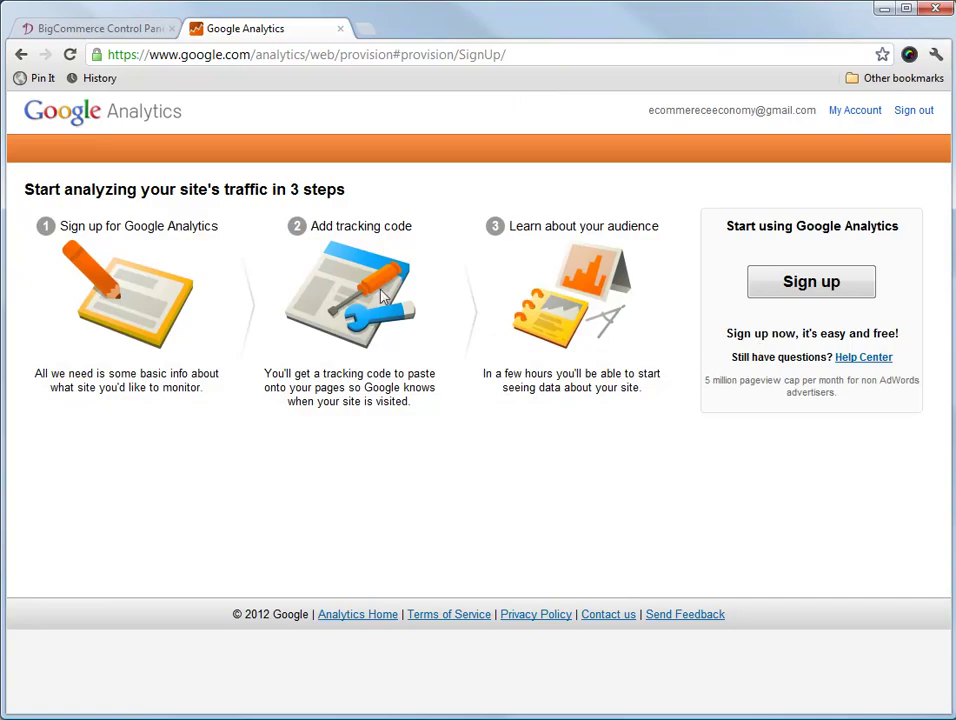
left_click(826, 287)
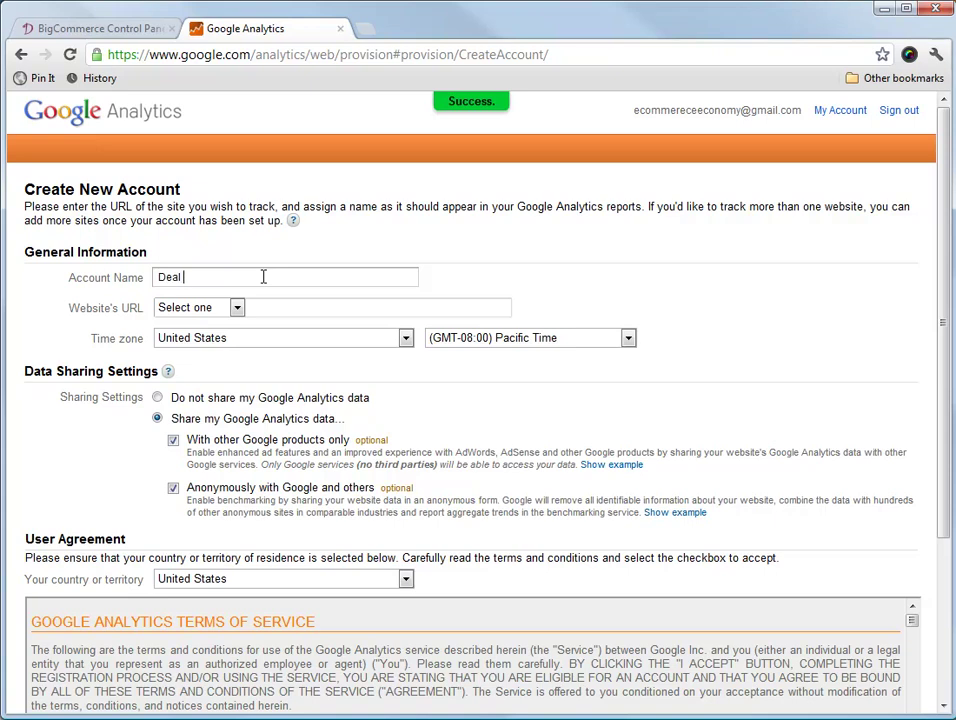
left_click(236, 307)
left_click(195, 338)
type("www.dealdo.com.au")
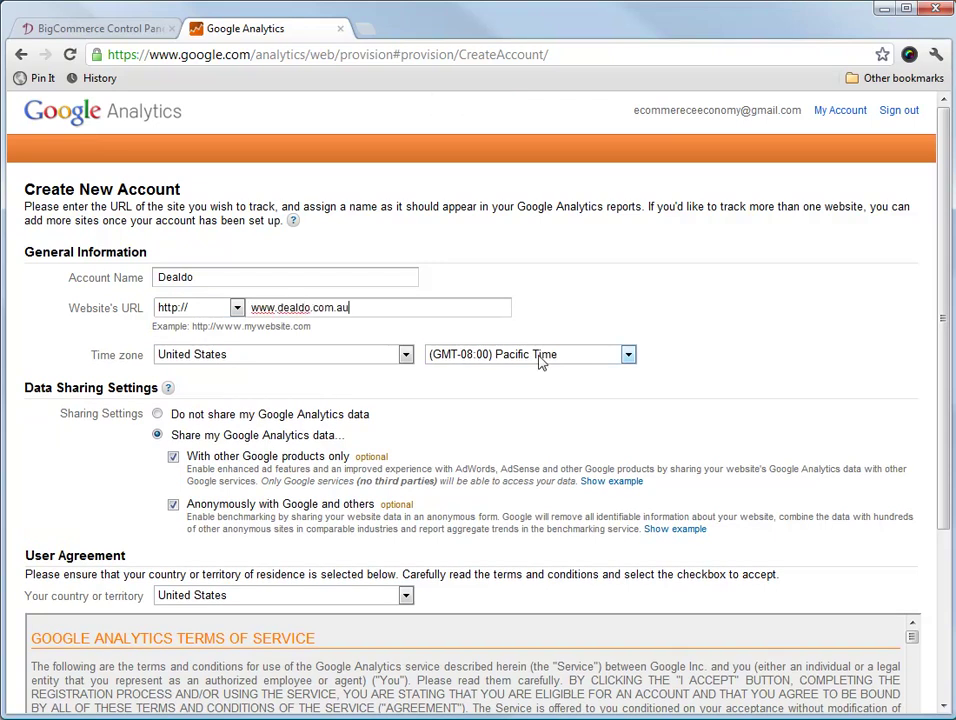
Step: Set the time zone to Australia, Melbourne/Sydney
left_click(382, 358)
type("au")
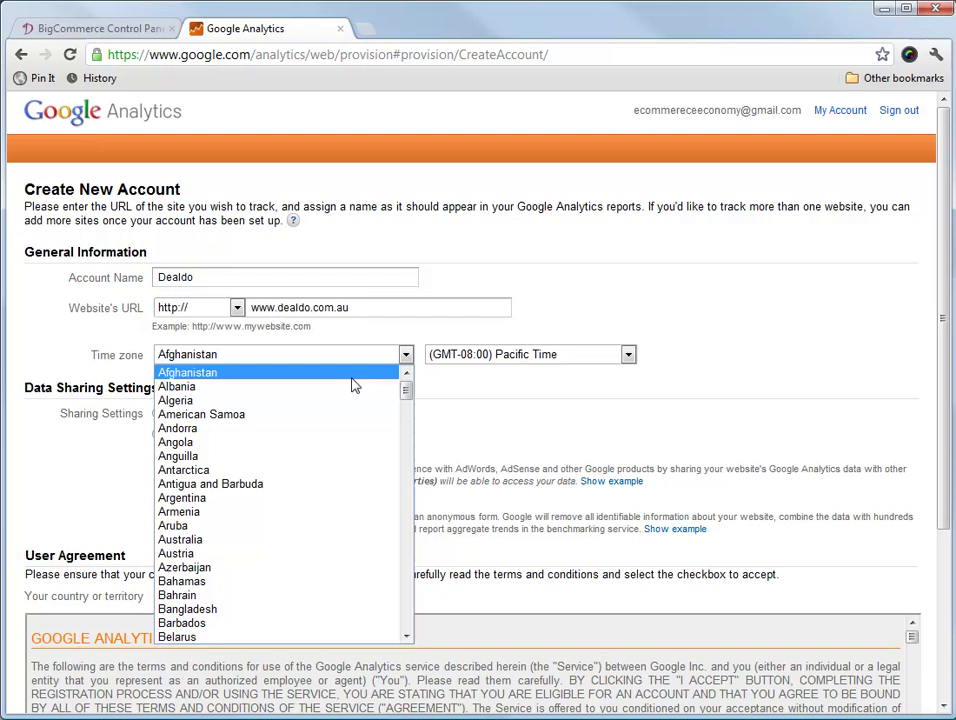
left_click(207, 542)
left_click(530, 356)
left_click(551, 442)
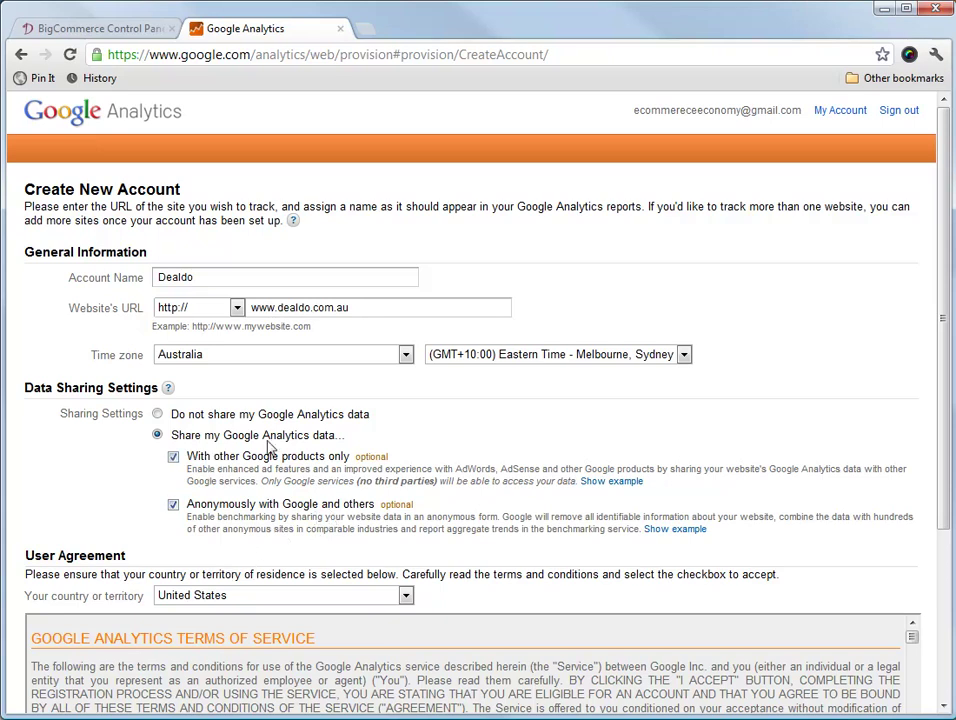
Step: Choose Australia as the country, accept the terms, and create the Dealdo account
scroll(250, 500, "down", 1)
left_click(245, 512)
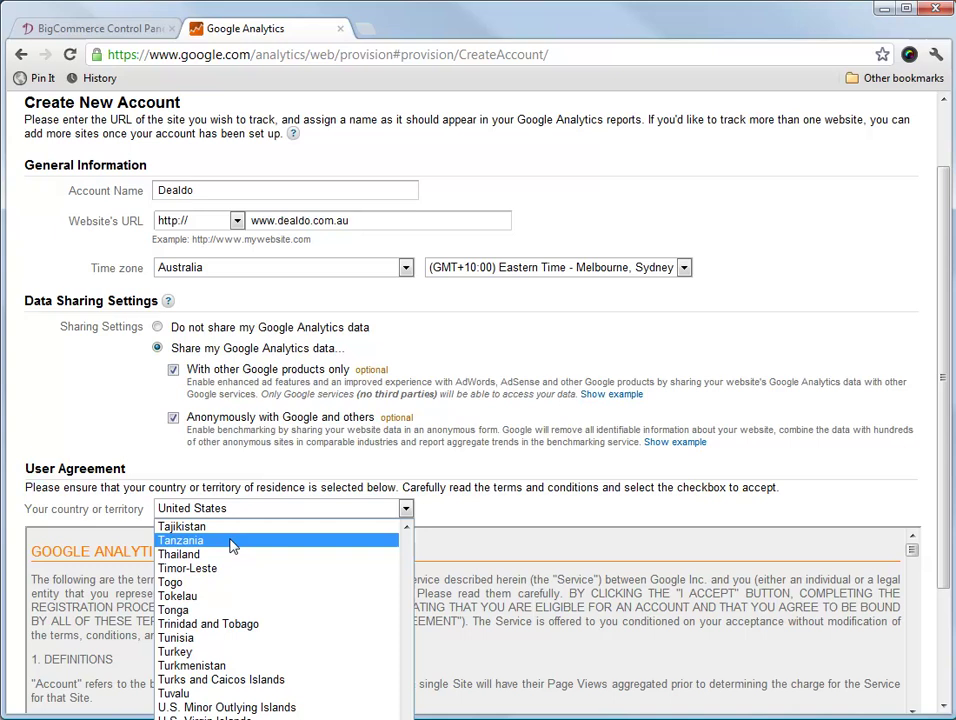
type("au")
key("Return")
scroll(566, 497, "down", 5)
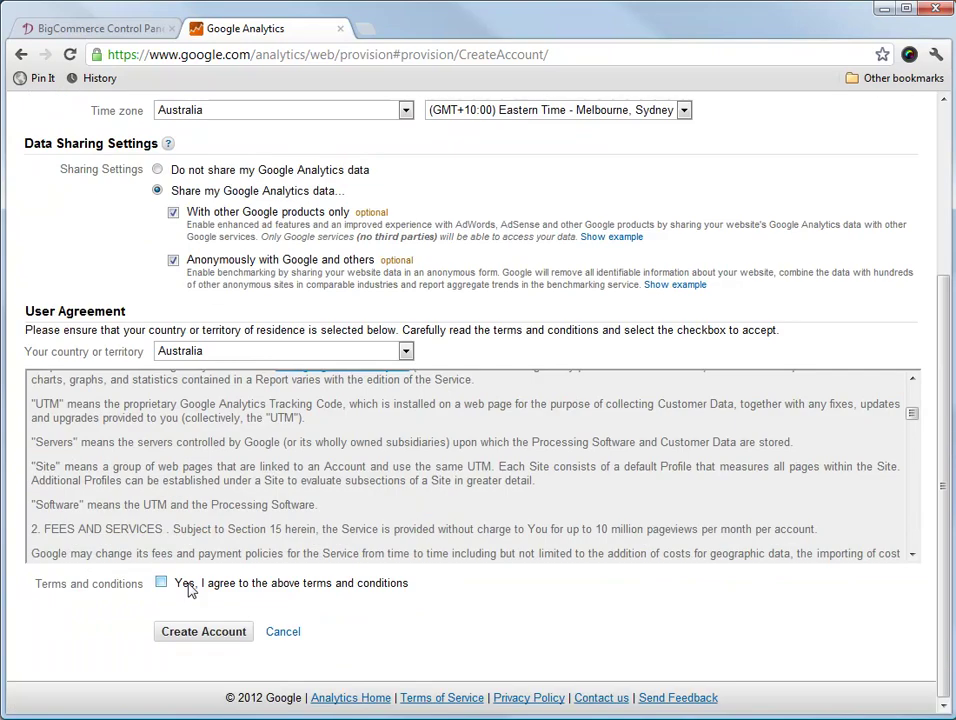
left_click(187, 585)
left_click(207, 635)
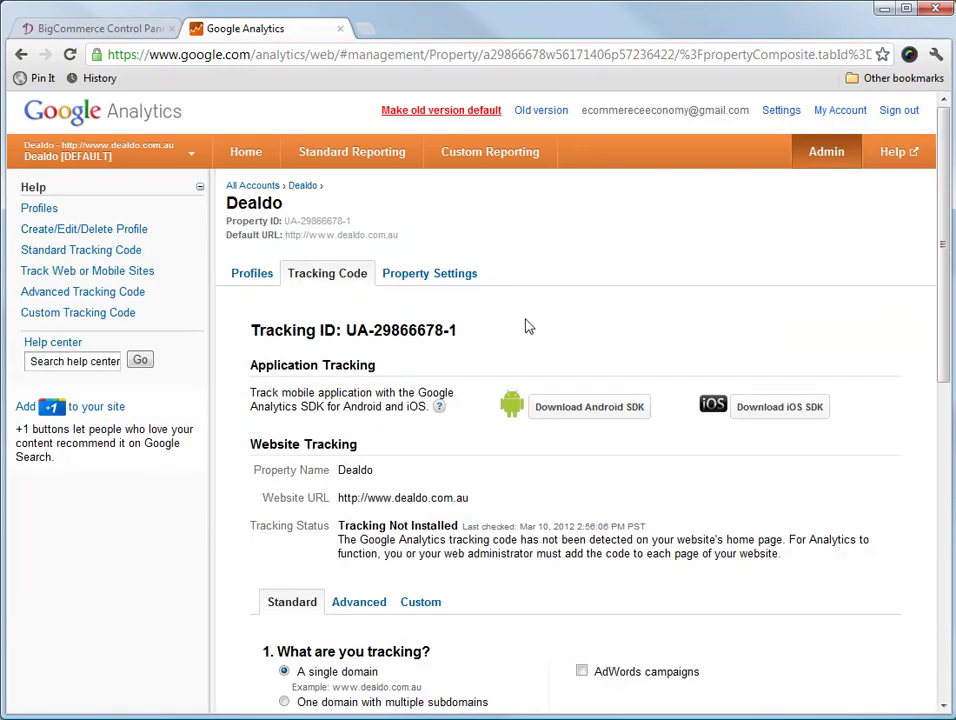
Step: Tick AdWords campaigns tracking and select the entire generated tracking code
scroll(527, 326, "down", 4)
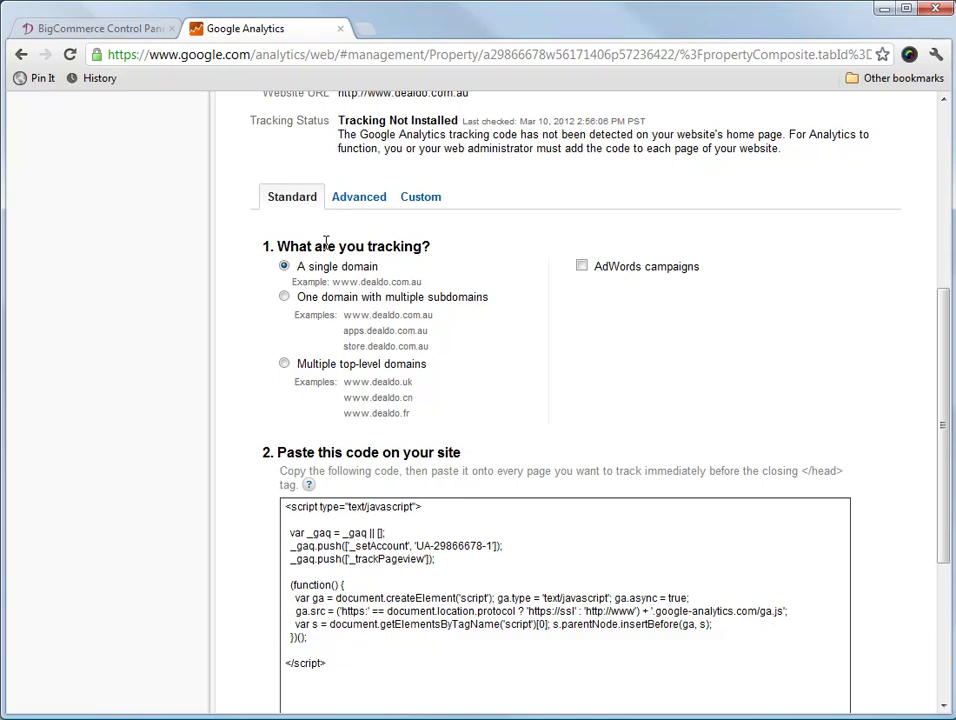
scroll(284, 338, "down", 1)
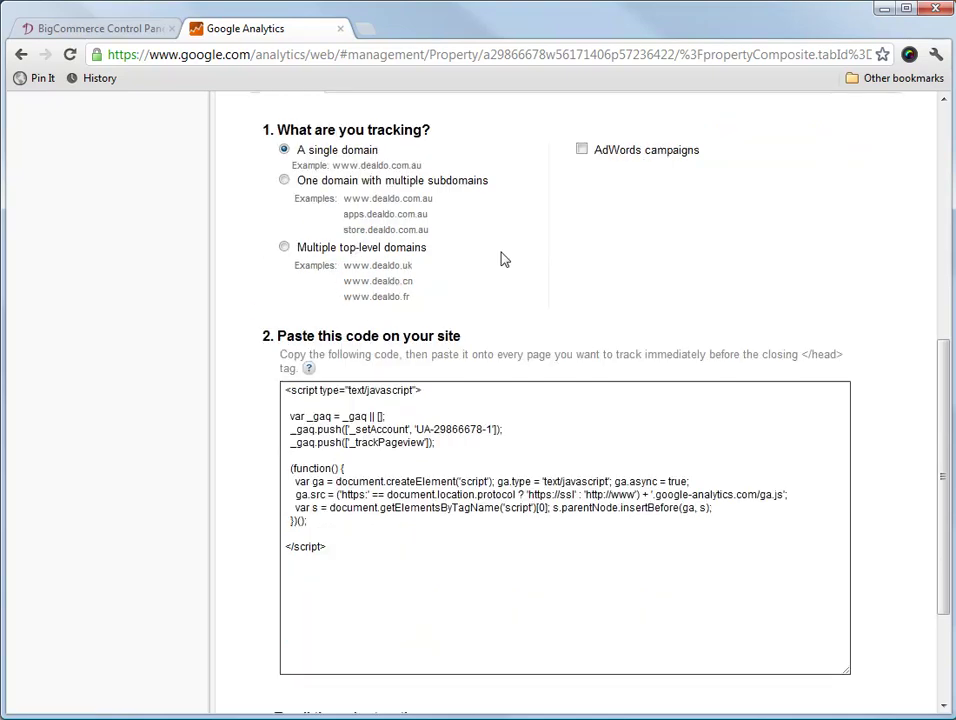
left_click(583, 150)
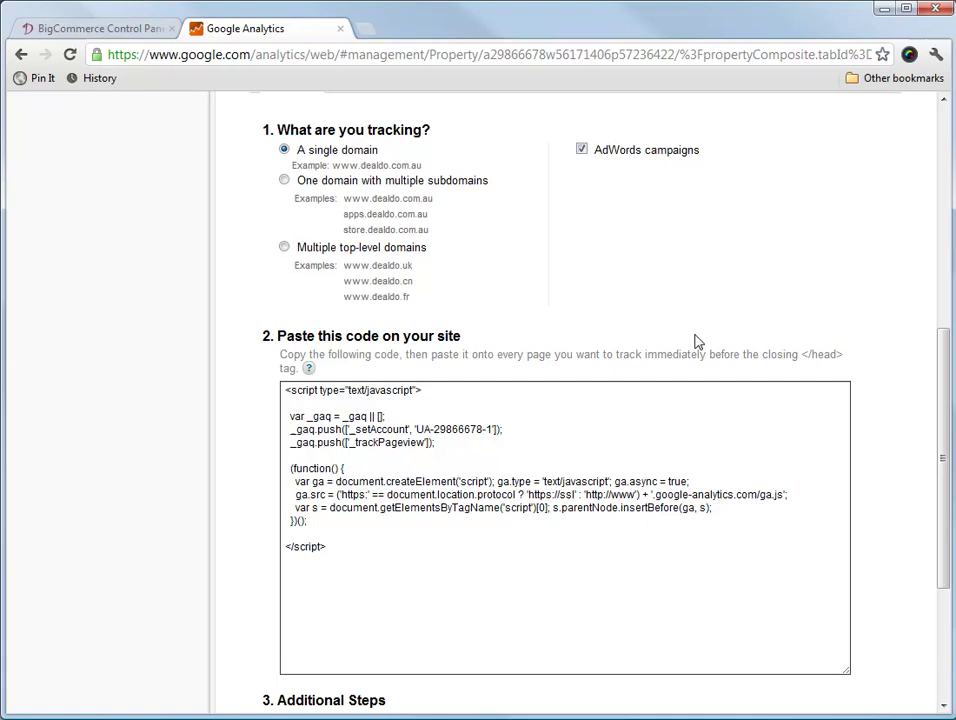
scroll(695, 346, "down", 2)
scroll(512, 367, "down", 1)
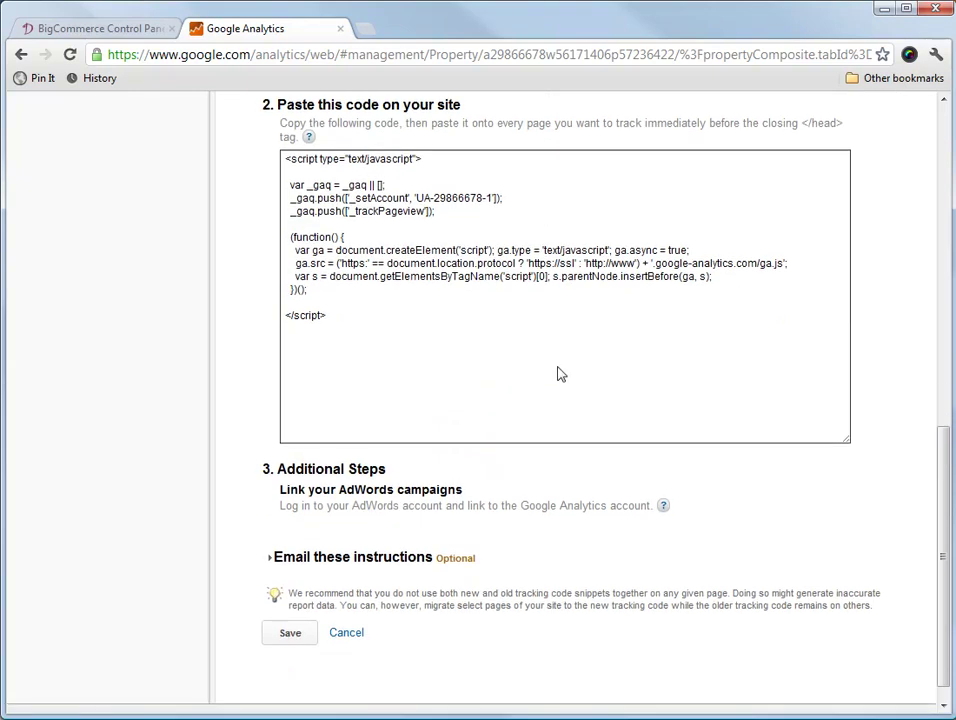
scroll(283, 296, "up", 1)
left_click_drag(286, 303, 501, 489)
Step: Copy the Google Analytics tracking code to the clipboard
left_click(66, 30)
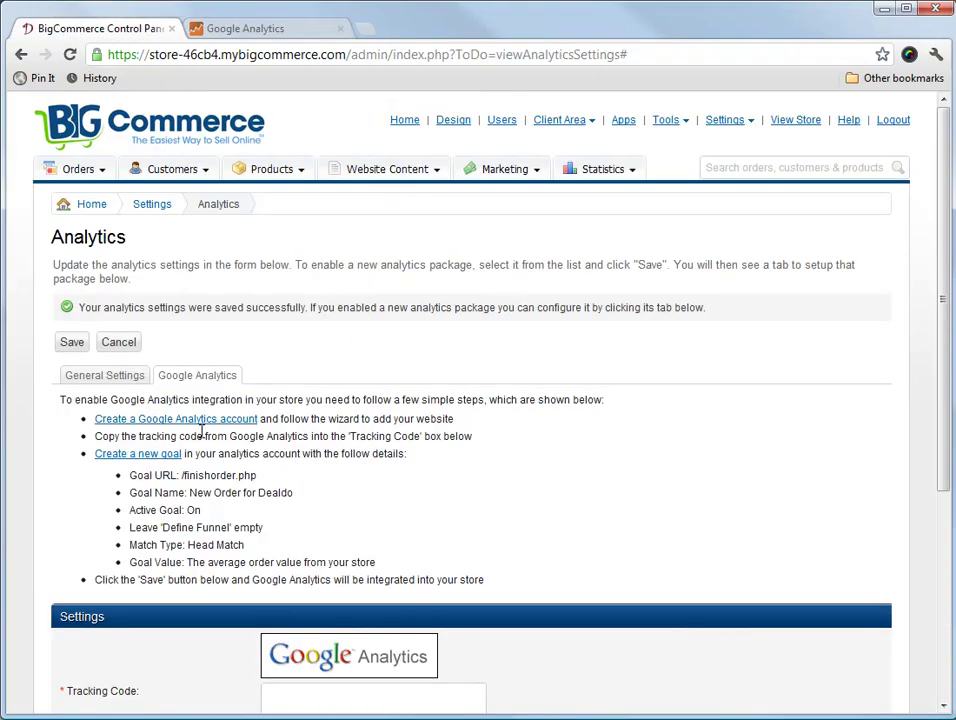
scroll(261, 524, "down", 2)
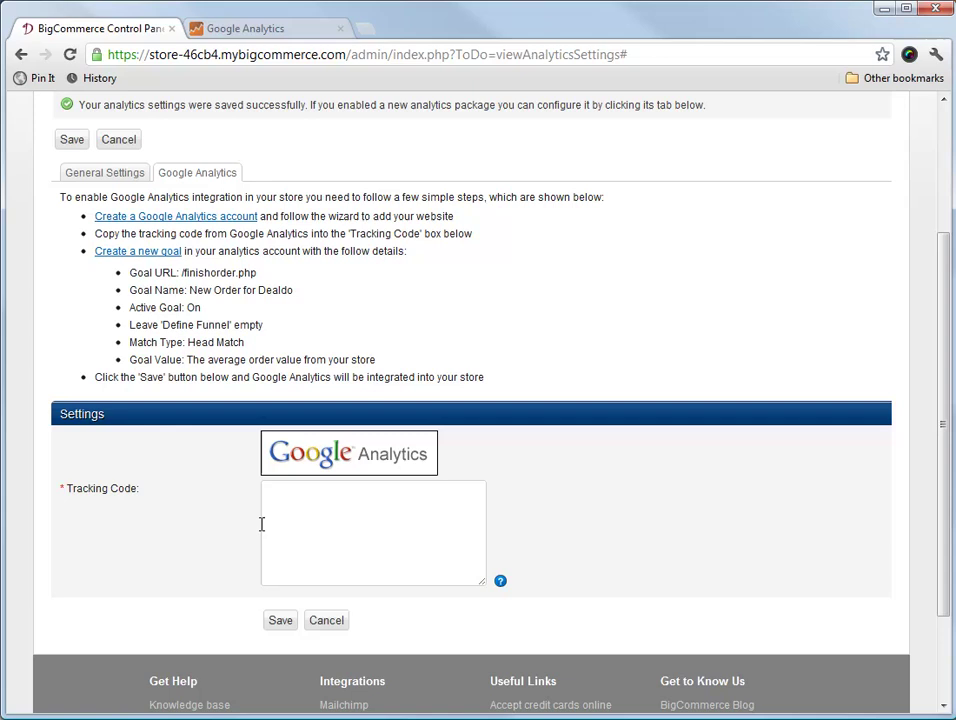
left_click(284, 514)
left_click(254, 31)
left_click(412, 527)
right_click(377, 408)
left_click(451, 484)
Step: Paste the code into BigCommerce's Tracking Code box and save the settings
left_click(70, 30)
right_click(313, 528)
left_click(353, 621)
left_click_drag(478, 578, 526, 604)
left_click(282, 645)
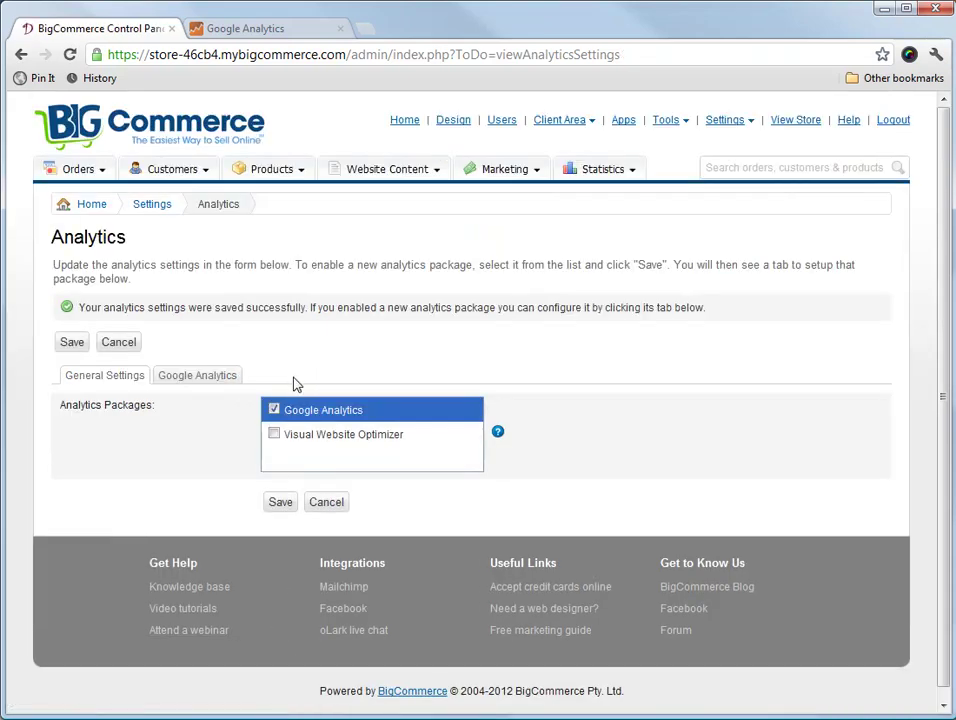
left_click(204, 380)
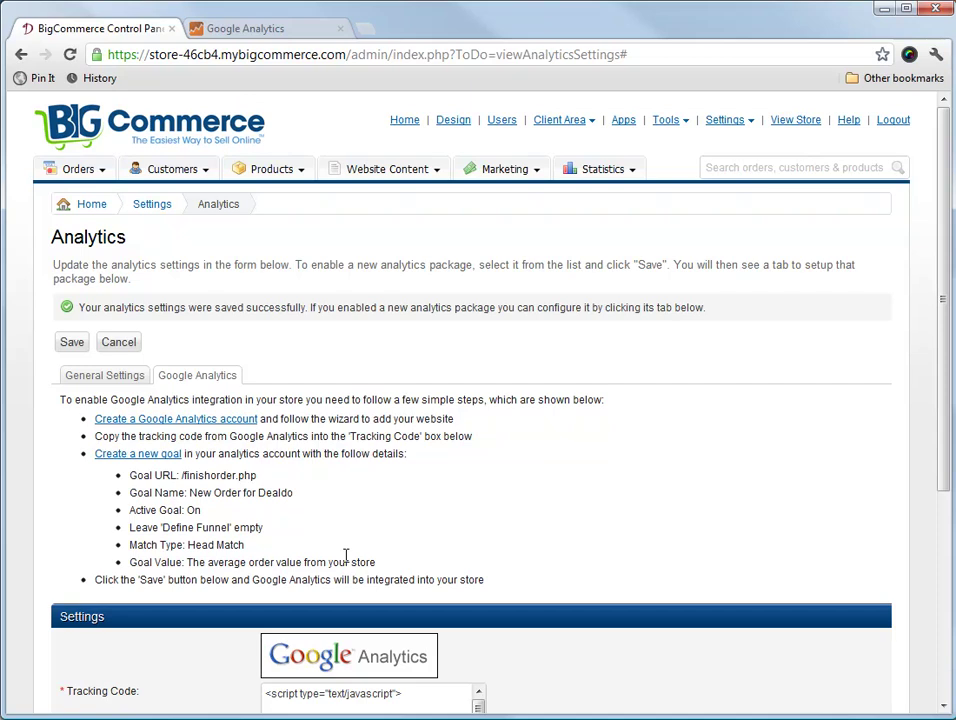
Step: Save the tracking code settings in Google Analytics
left_click(284, 29)
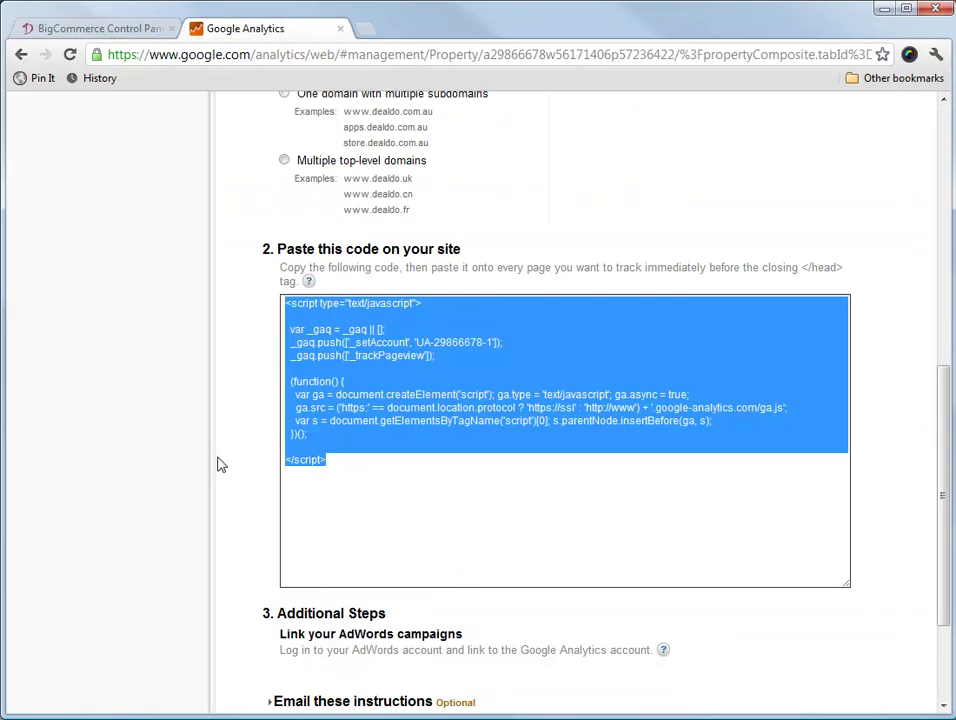
left_click(222, 507)
scroll(222, 507, "down", 2)
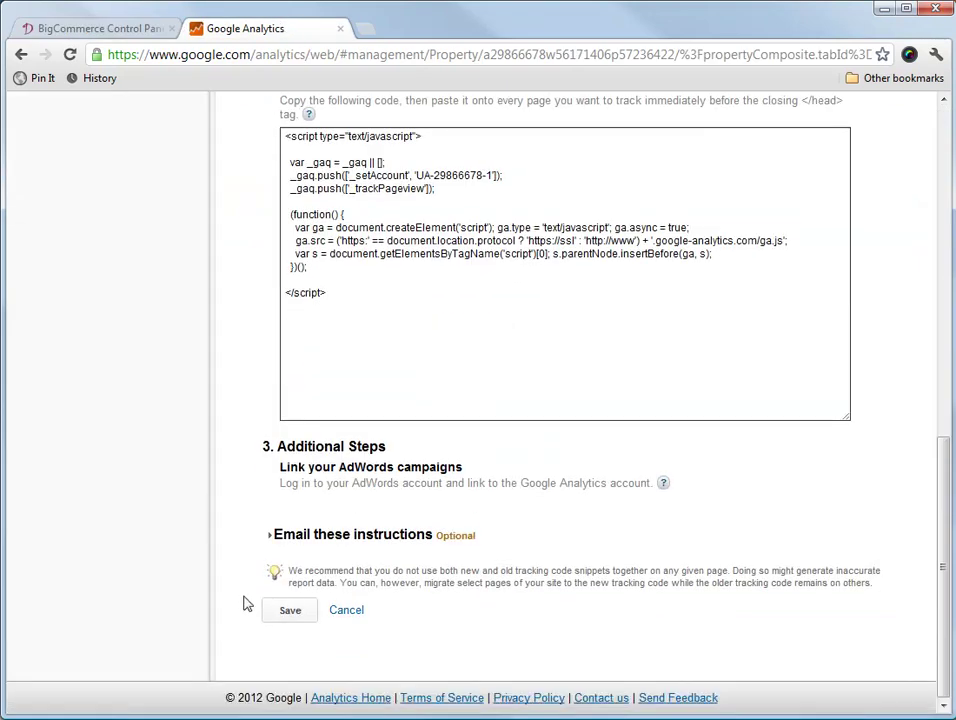
left_click(289, 611)
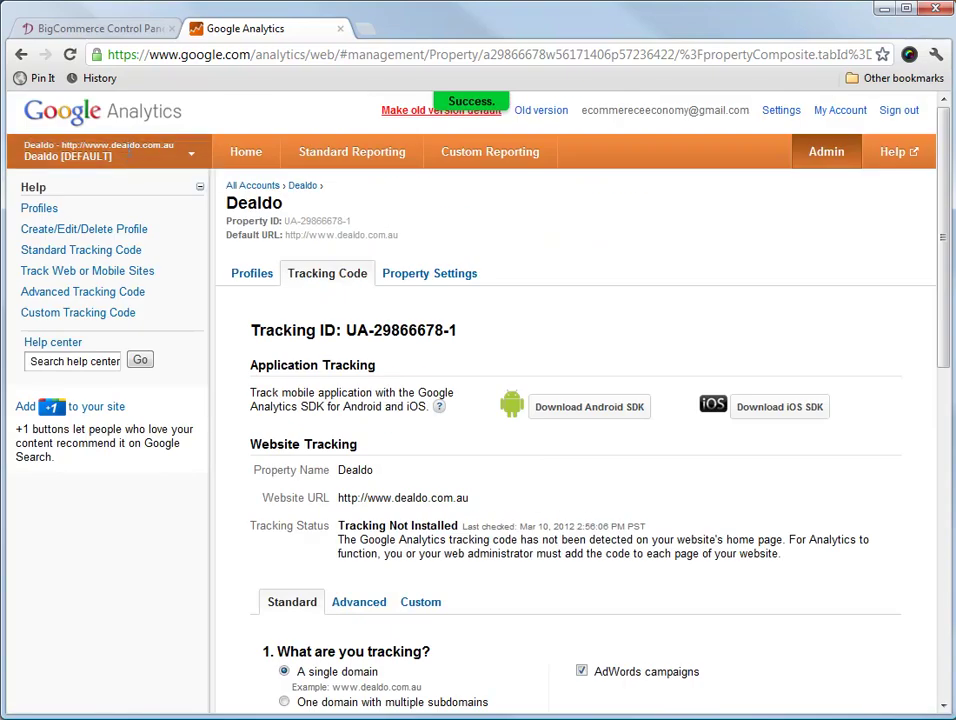
Step: Add Goal 1 named 'Sale' to the Dealdo profile and select /finishorder.php in BigCommerce
left_click(78, 145)
left_click(60, 272)
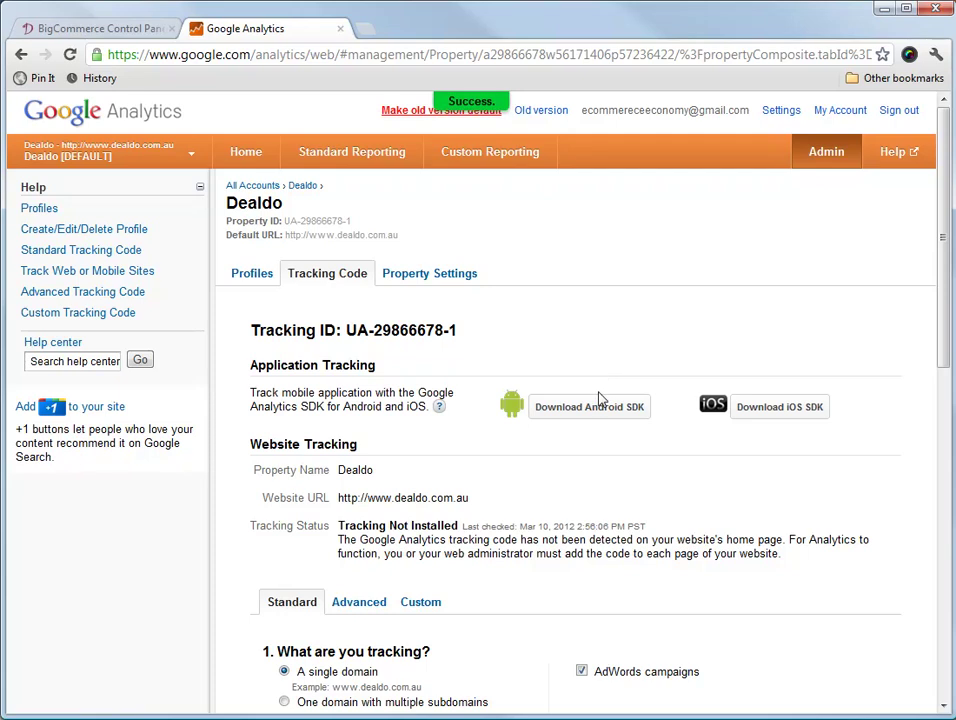
left_click(252, 276)
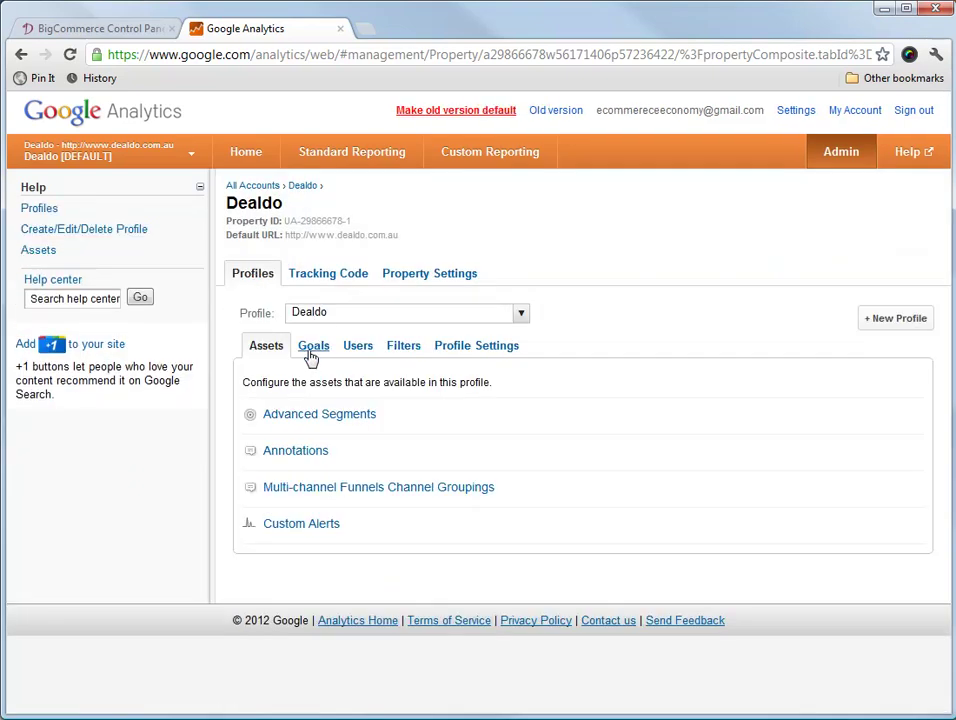
left_click(312, 346)
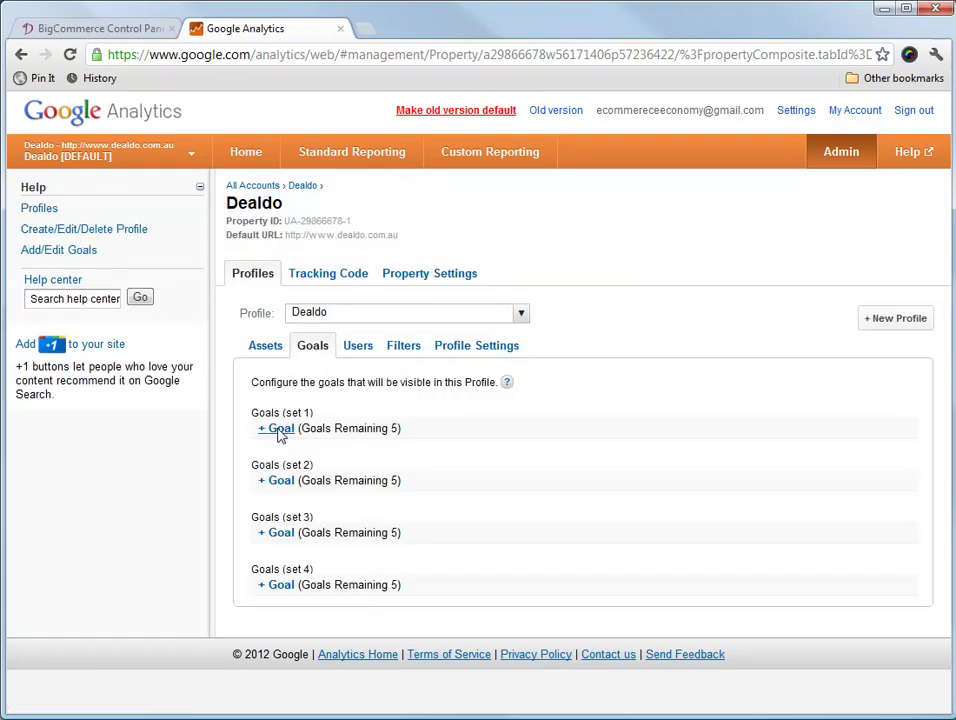
left_click(279, 430)
type("Sale")
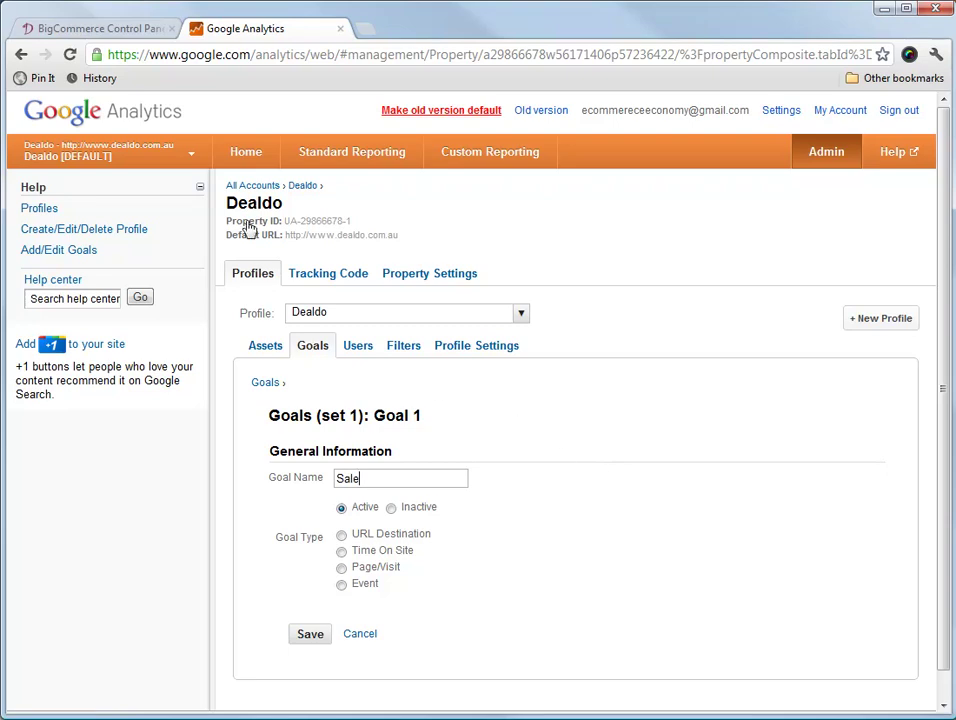
left_click(91, 30)
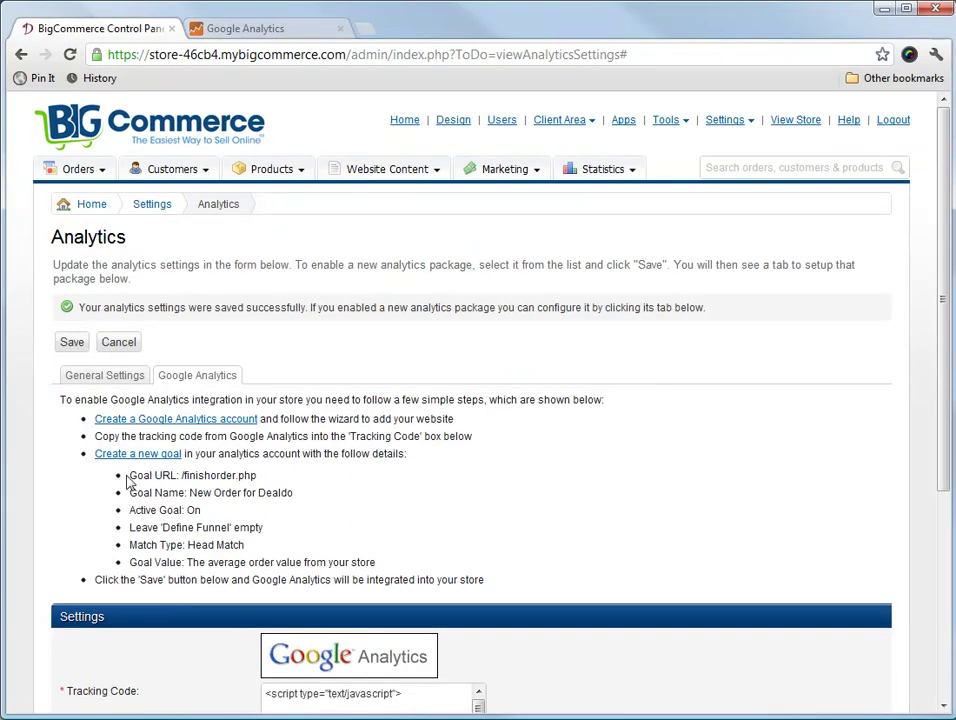
left_click_drag(181, 476, 259, 476)
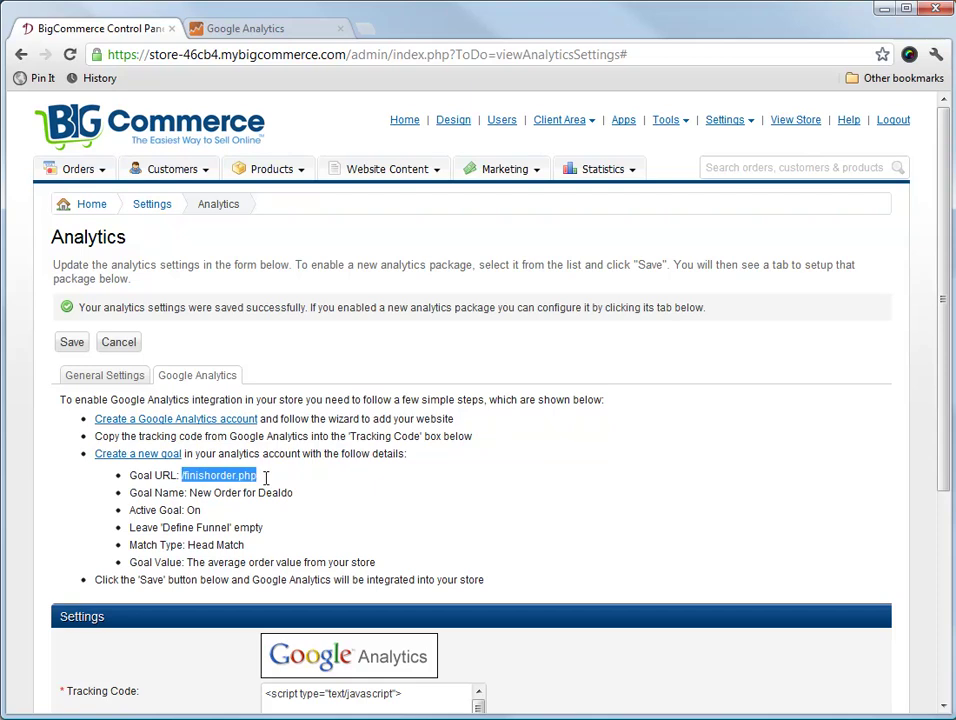
Step: Make Goal 1 a URL Destination goal with Goal URL /finishorder.php
left_click(272, 33)
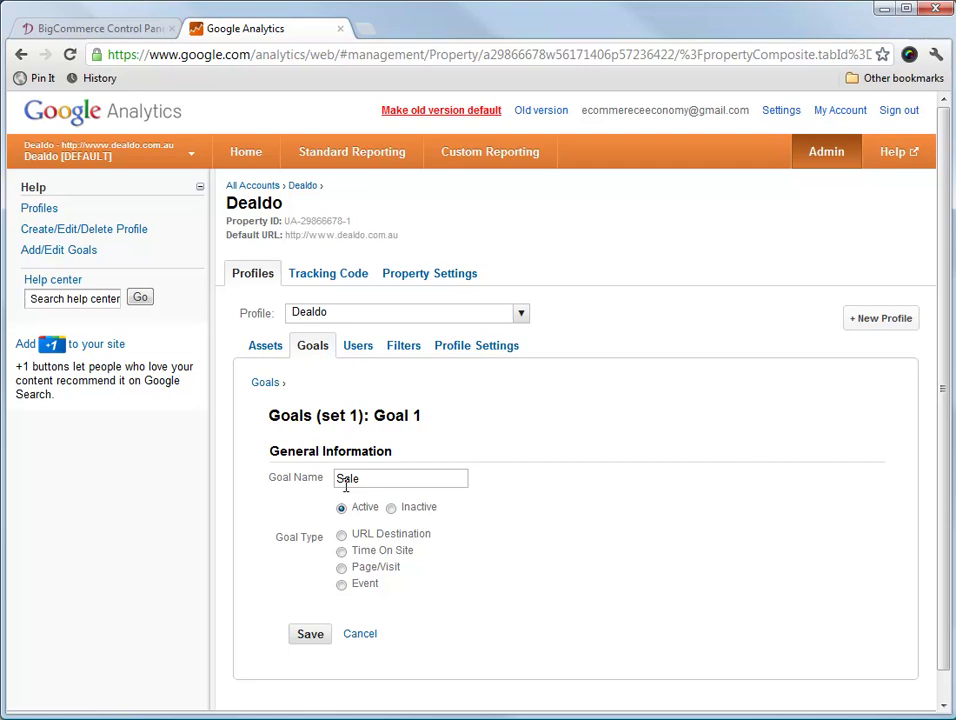
left_click(342, 537)
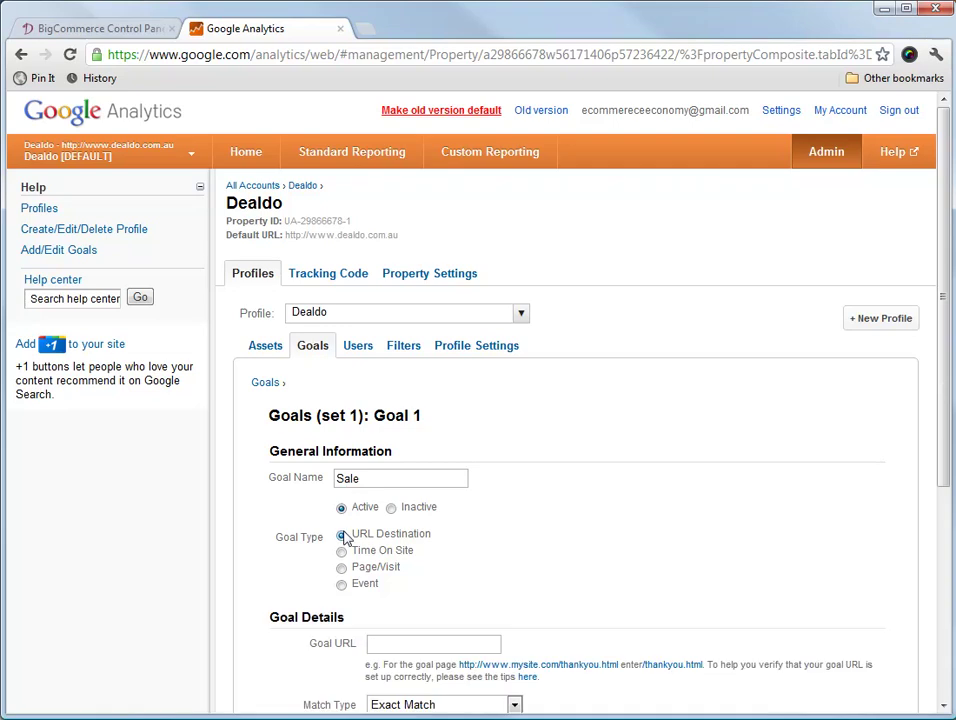
mouse_move(354, 535)
left_mouse_down()
mouse_move(441, 531)
mouse_move(363, 529)
mouse_move(346, 548)
left_mouse_up()
left_click(388, 646)
key("ctrl+v")
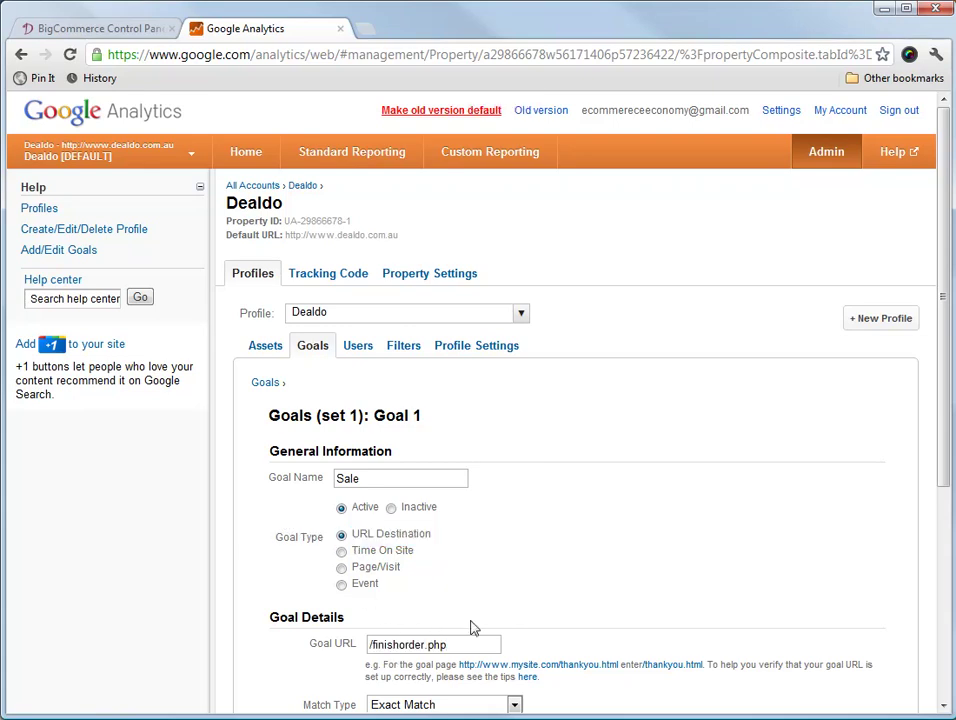
scroll(560, 600, "down", 2)
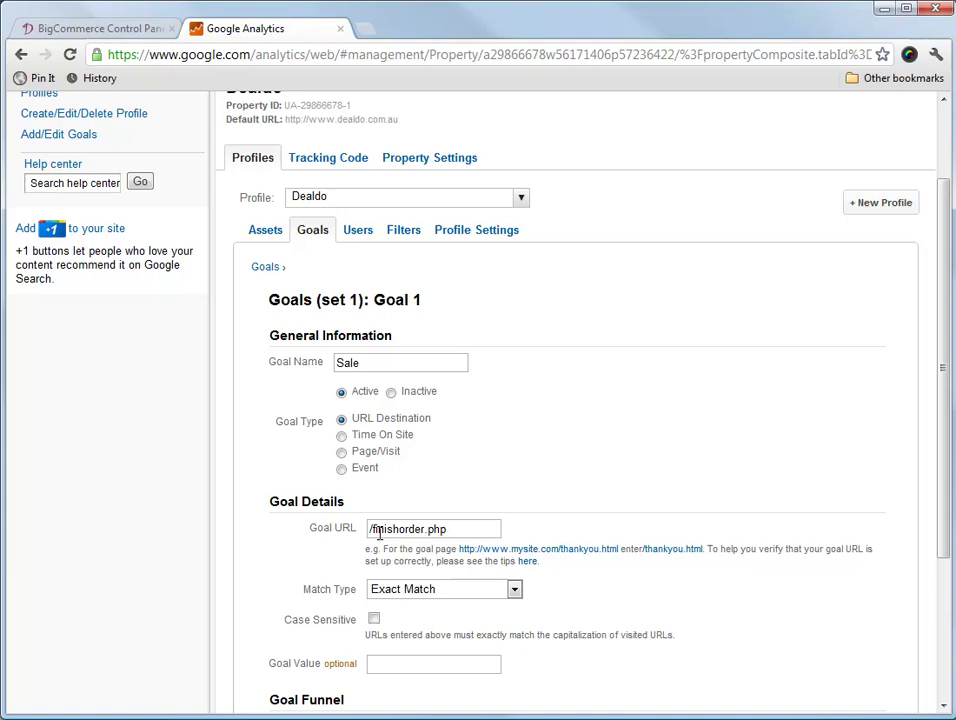
mouse_move(378, 534)
left_mouse_down()
mouse_move(469, 525)
mouse_move(375, 530)
left_mouse_up()
left_click(428, 529)
Step: Check the Goal Name 'Sale' against BigCommerce's suggested goal name
left_click(99, 31)
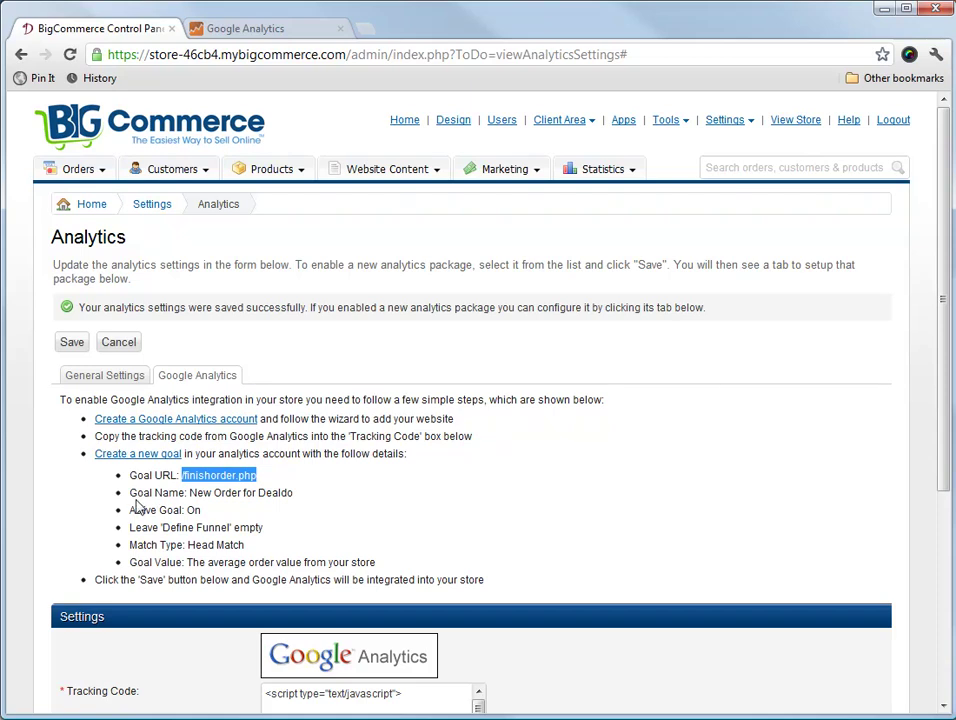
left_click_drag(190, 494, 290, 492)
key("ctrl+Tab")
left_click(363, 276)
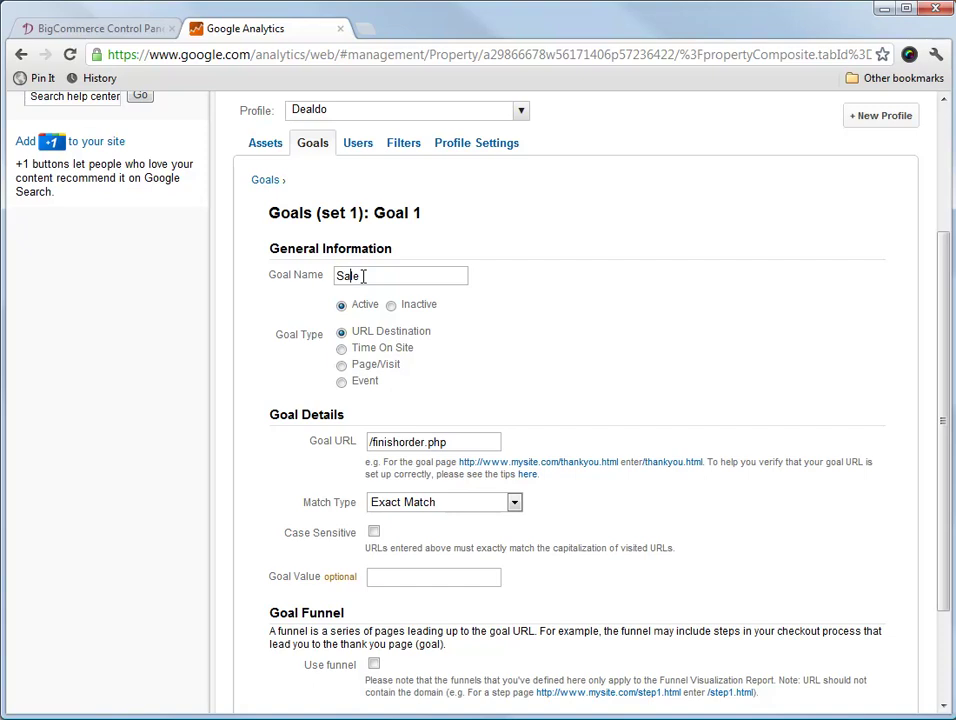
key("ctrl+a")
left_click(418, 279)
key("ctrl+a")
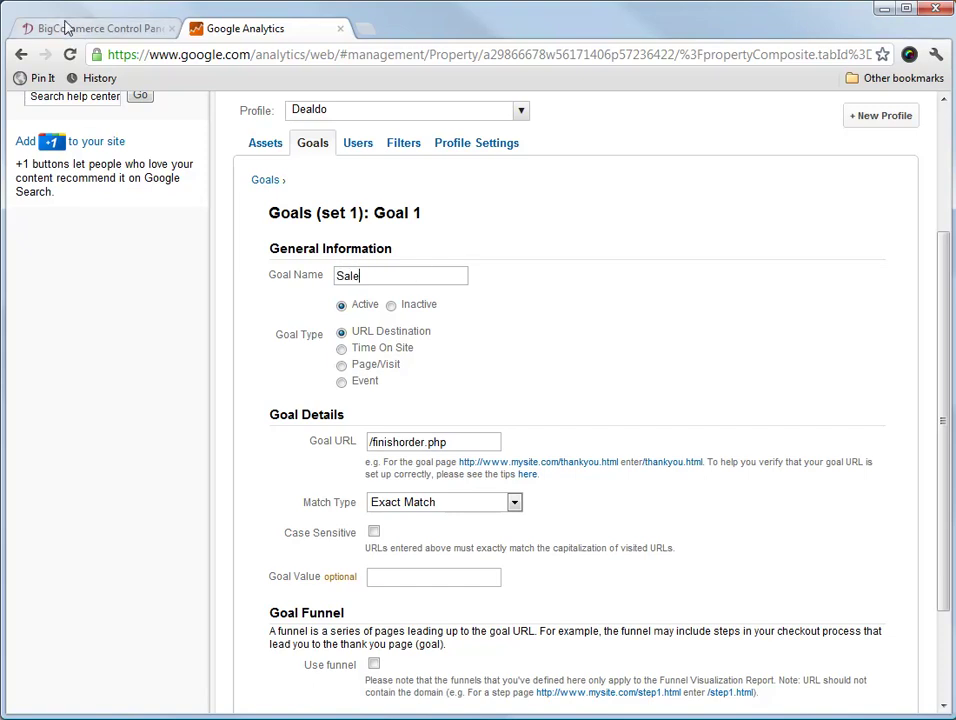
Step: Confirm Active Goal: On per BigCommerce's instructions and save the Sale goal
left_click(60, 28)
left_click_drag(184, 509, 209, 507)
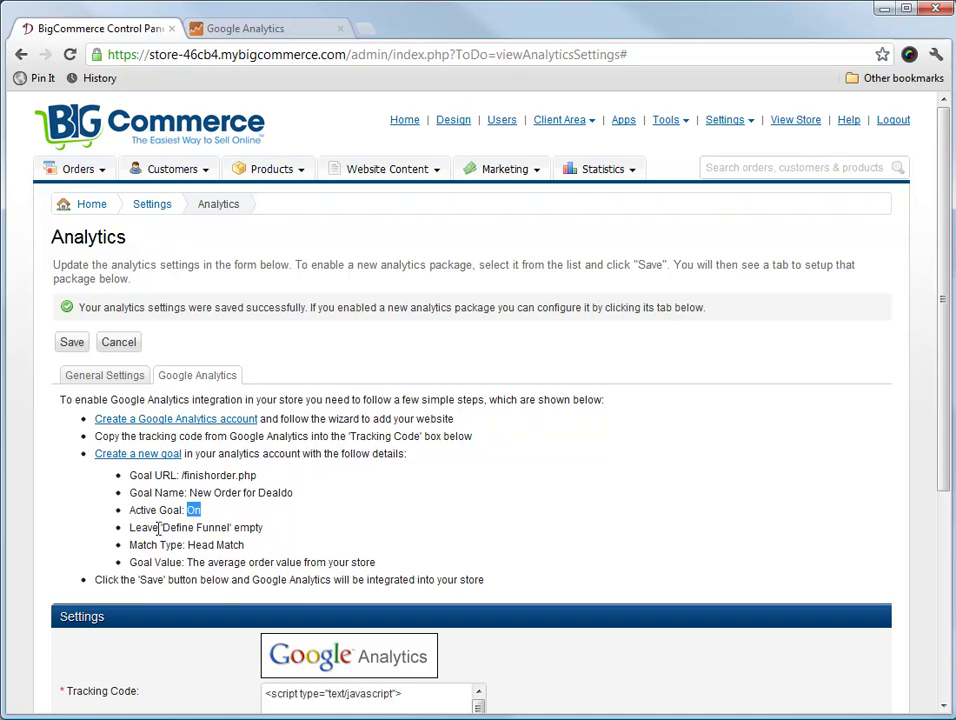
left_click(265, 29)
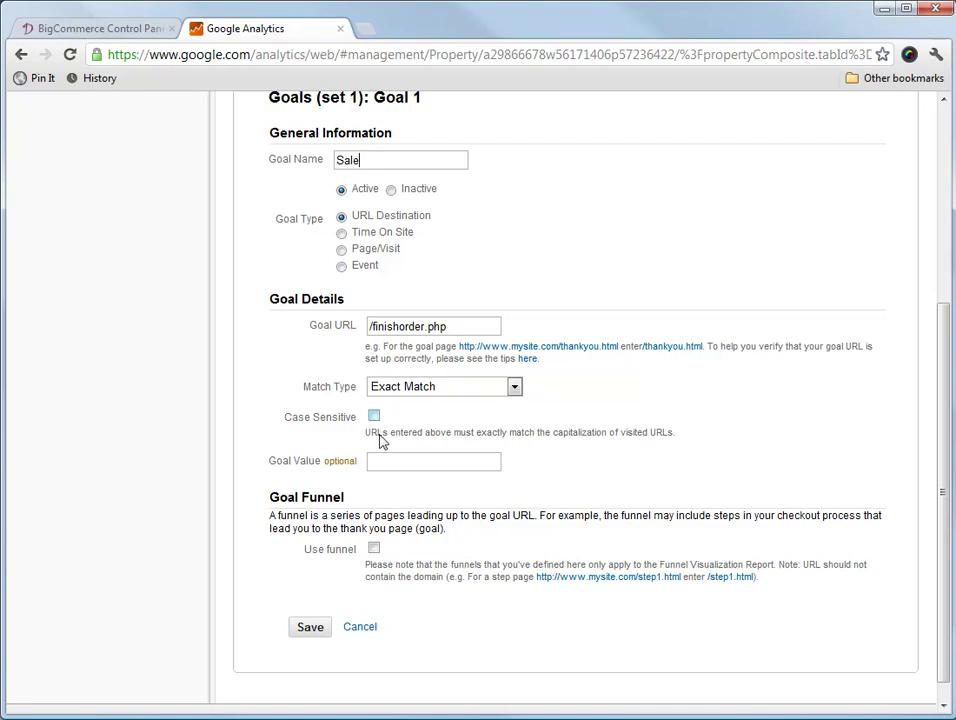
left_click(306, 632)
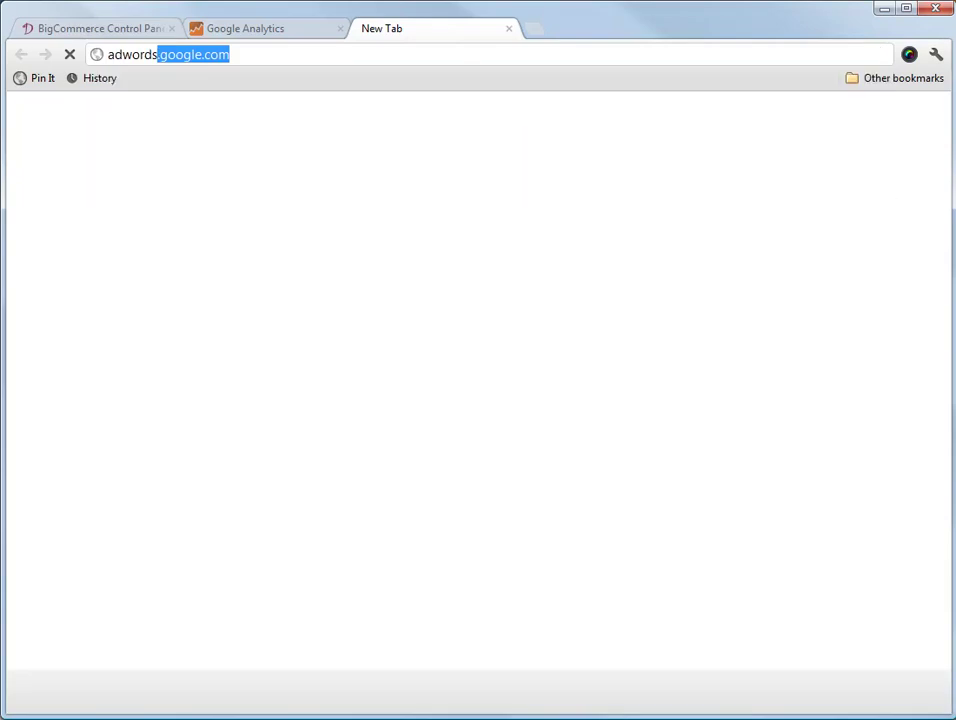
Step: Load adwords.google.com and open Google Analytics from the Tools and Analysis menu
key("Return")
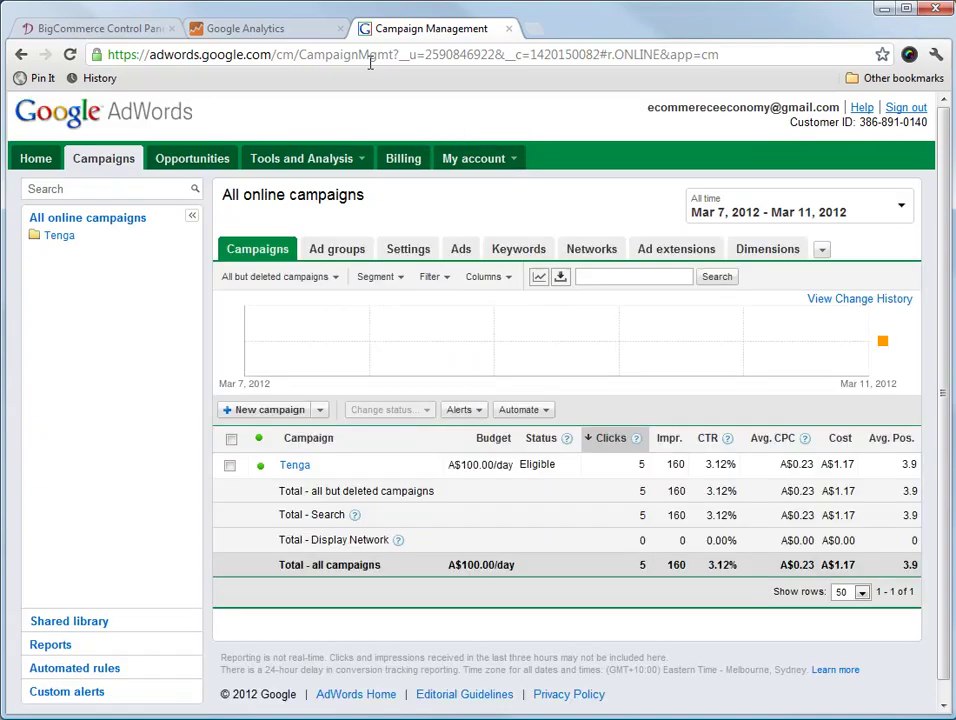
left_click(330, 160)
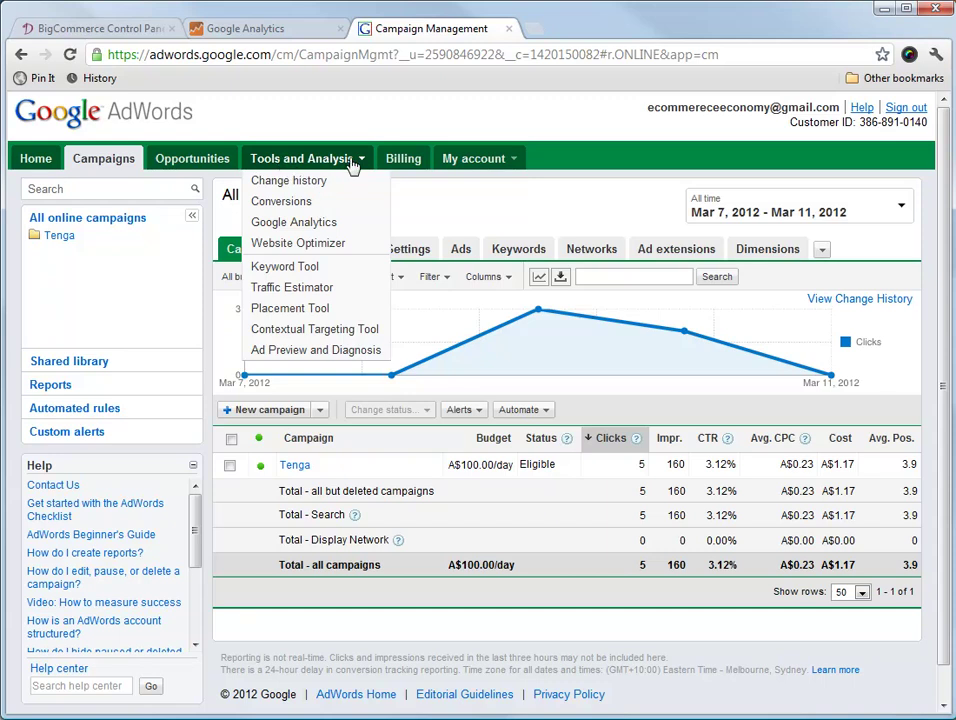
left_click(294, 224)
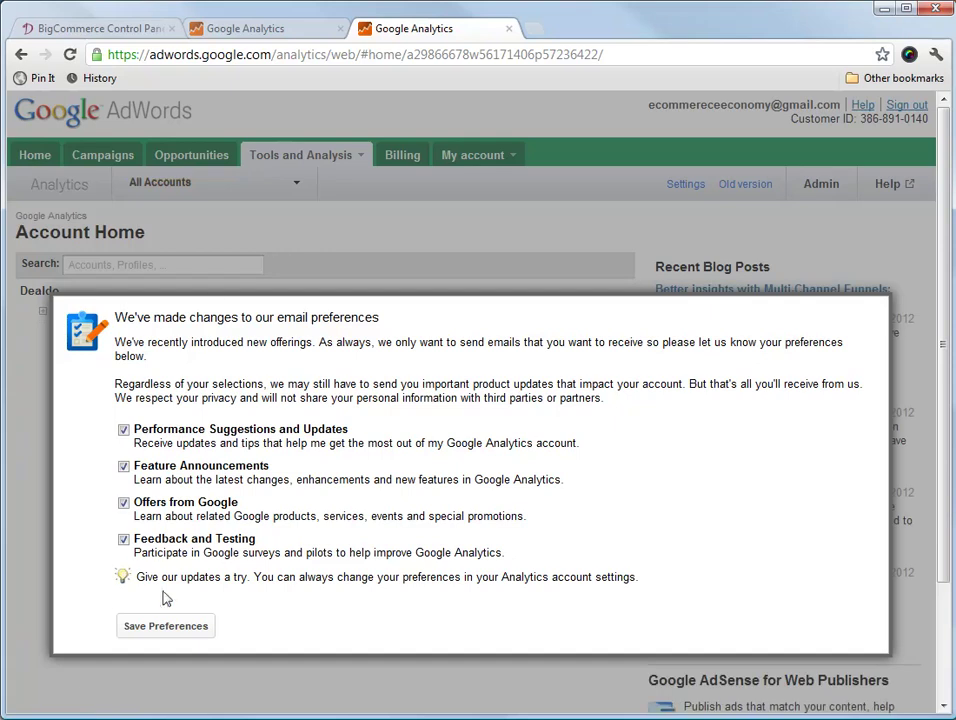
Step: Untick all four email update types, save, and open the Dealdo [DEFAULT] profile's reports
left_click(123, 430)
left_click(123, 466)
left_click(123, 502)
left_click(123, 539)
left_click(166, 626)
left_click(43, 313)
left_click(77, 341)
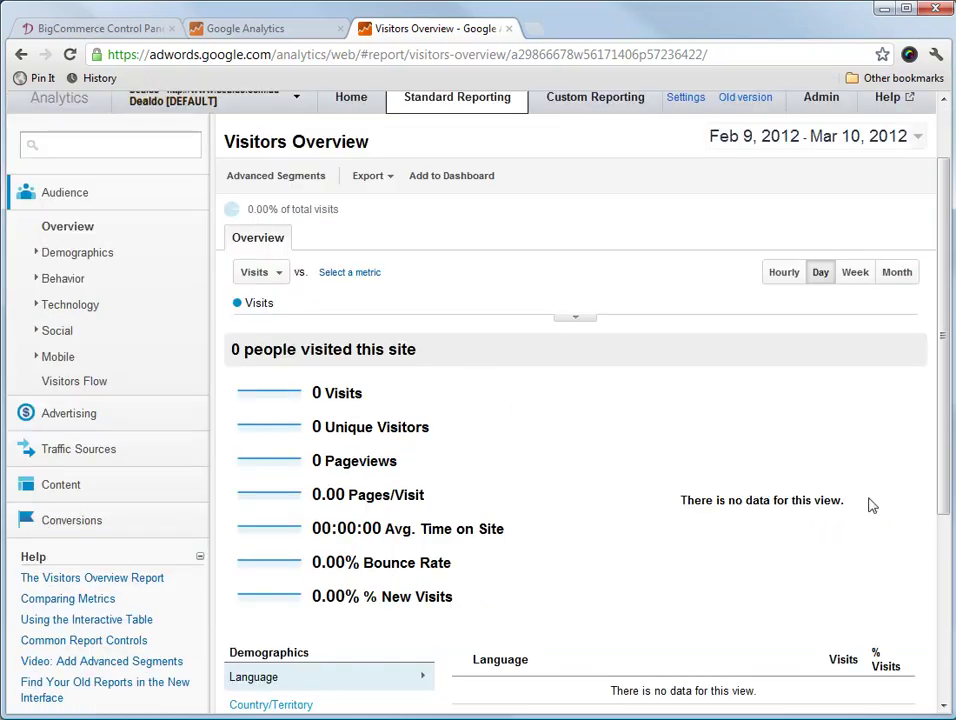
Step: Expand Traffic Sources > Sources > Search and open the Paid report
left_click_drag(944, 466, 922, 366)
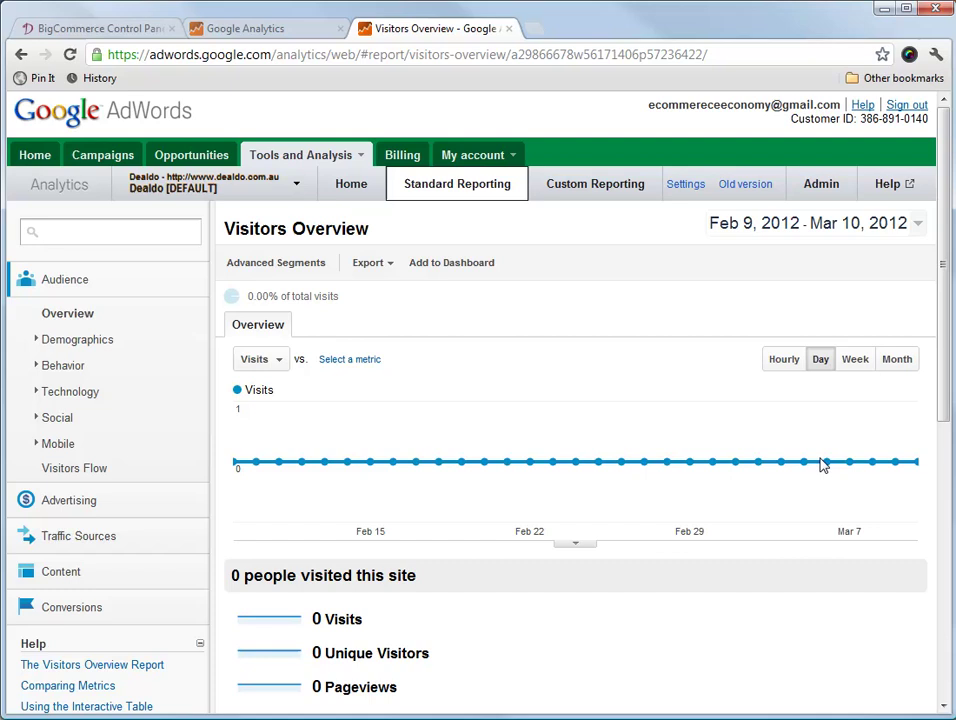
scroll(525, 581, "down", 1)
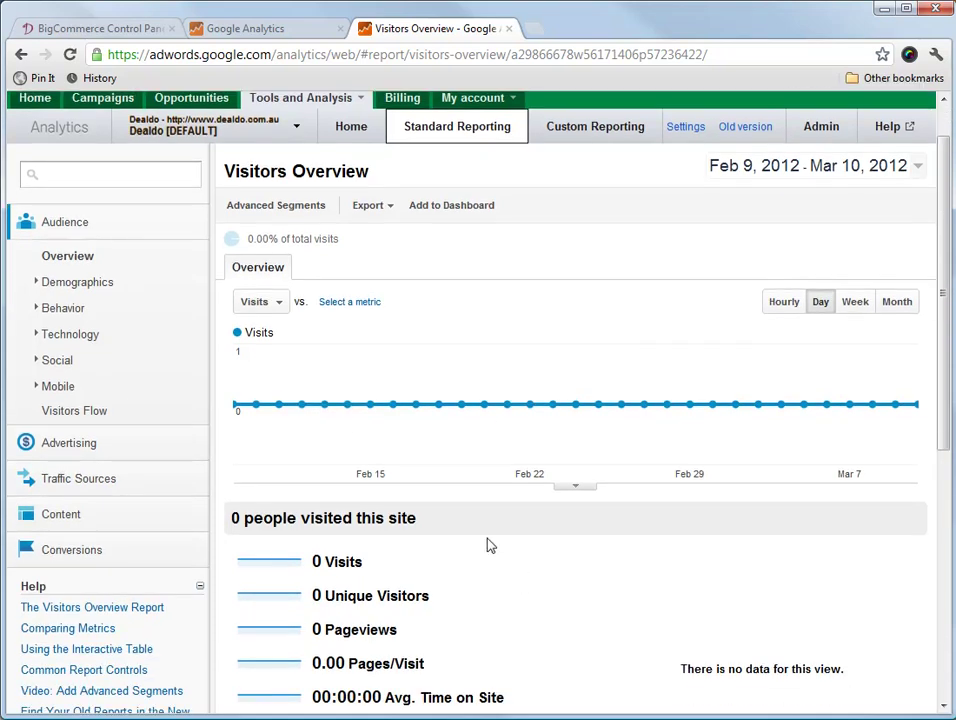
left_click(55, 480)
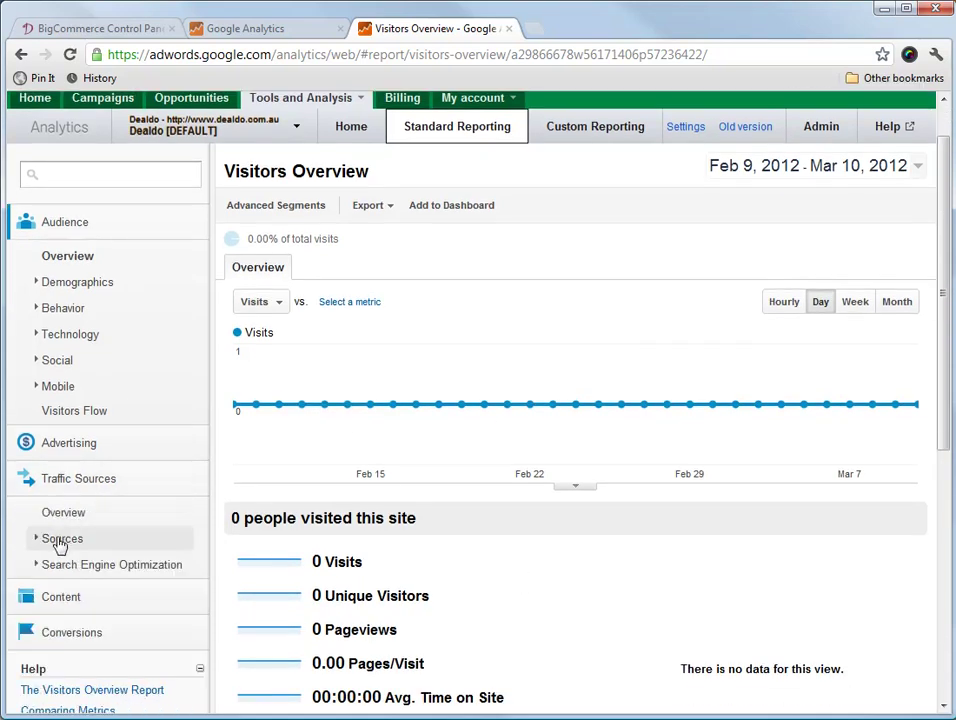
left_click(60, 545)
left_click(77, 636)
scroll(100, 657, "down", 1)
left_click(71, 623)
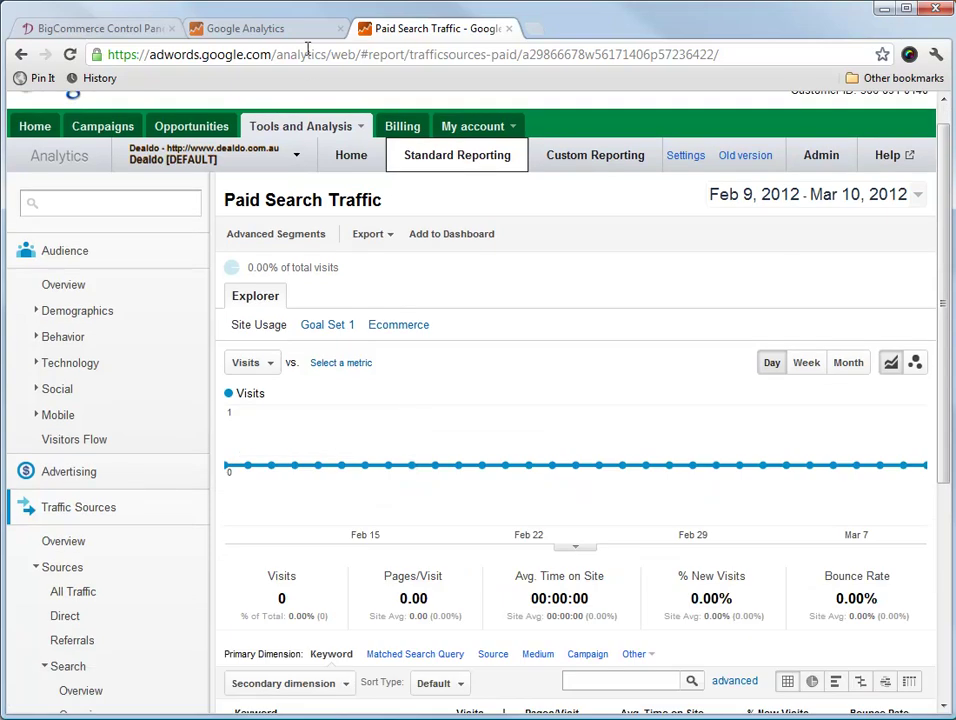
Step: In the Dealdo profile settings, set E-Commerce tracking to 'Yes, an E-Commerce Site' and apply
left_click(305, 27)
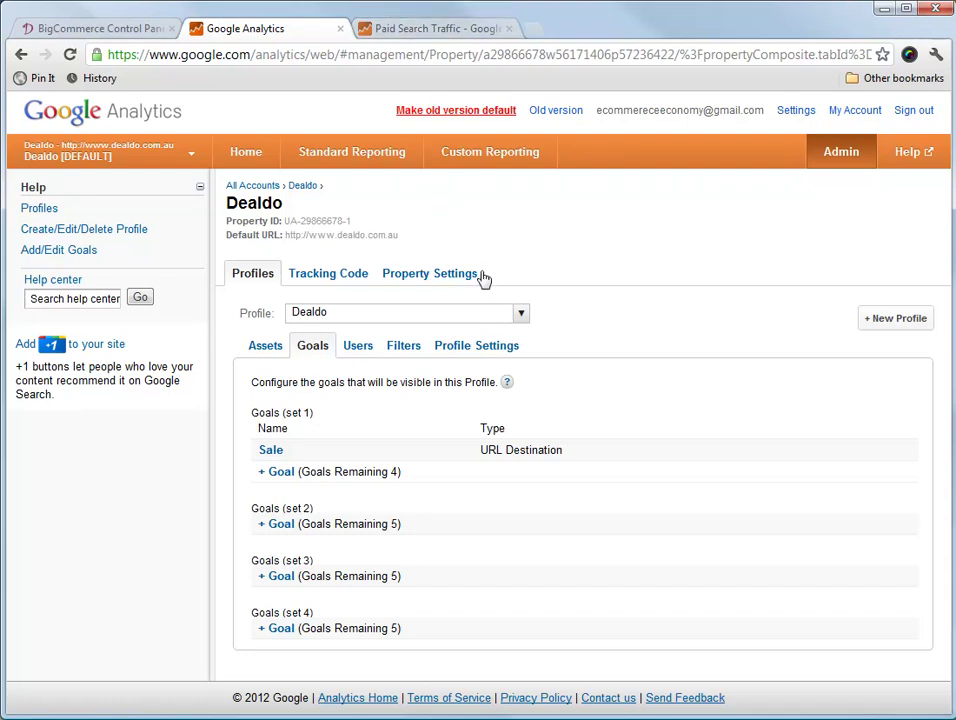
left_click(502, 347)
scroll(693, 333, "down", 3)
scroll(607, 293, "down", 1)
scroll(373, 305, "up", 4)
scroll(430, 500, "down", 2)
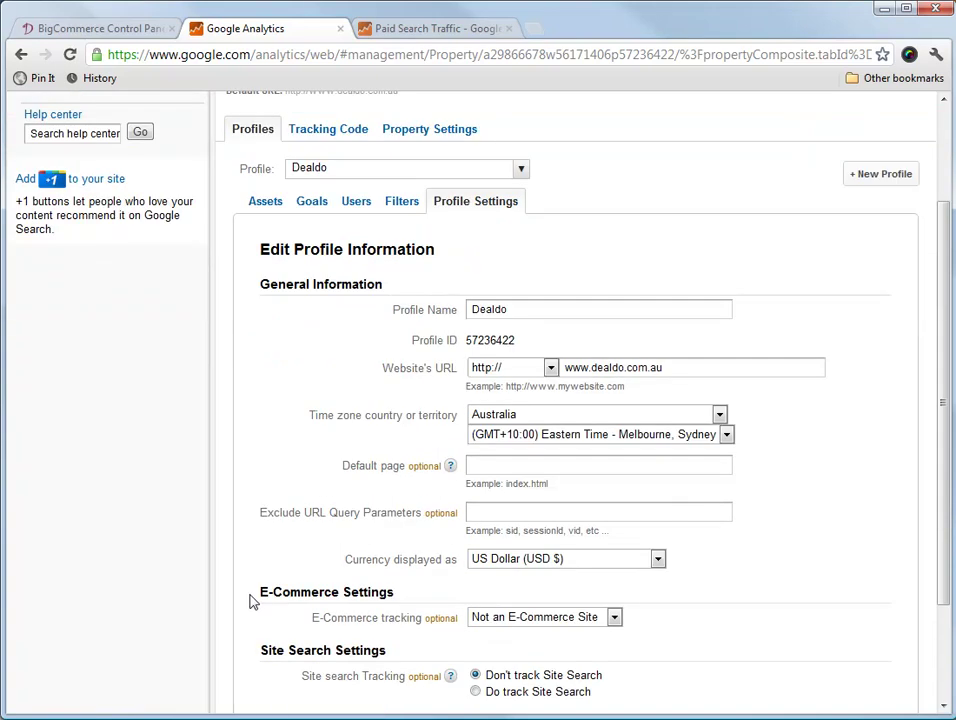
left_click(612, 617)
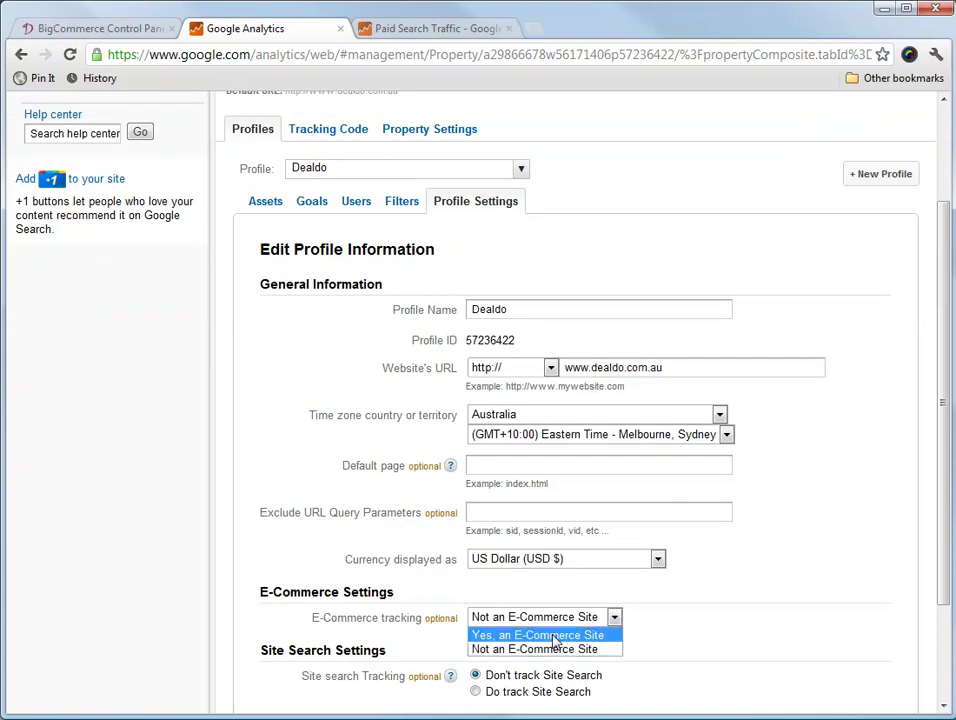
left_click(555, 634)
scroll(700, 617, "down", 2)
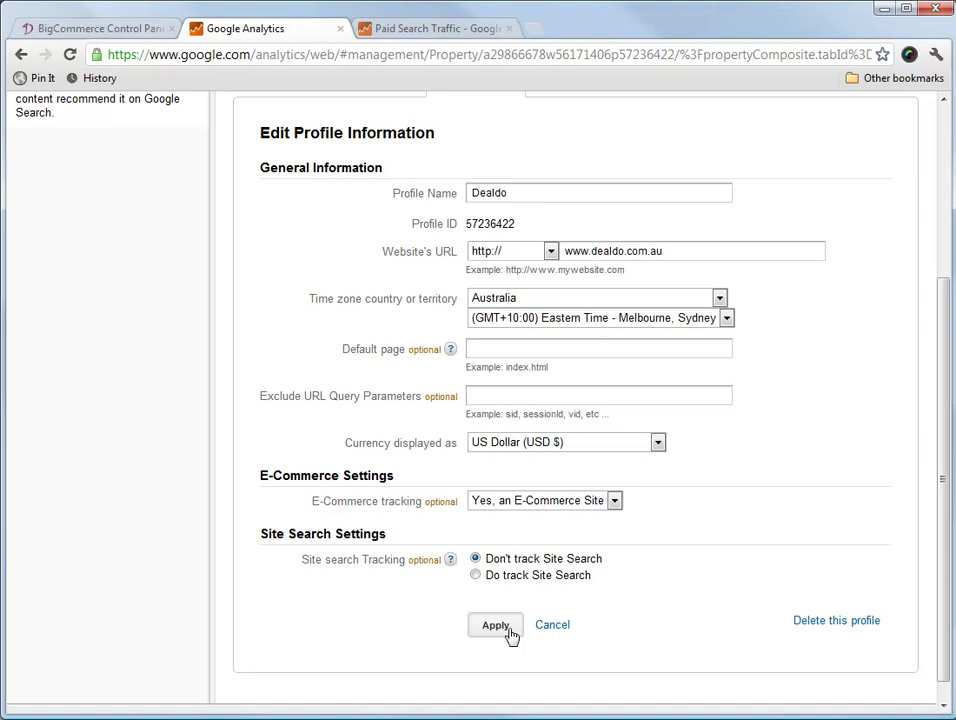
left_click(510, 634)
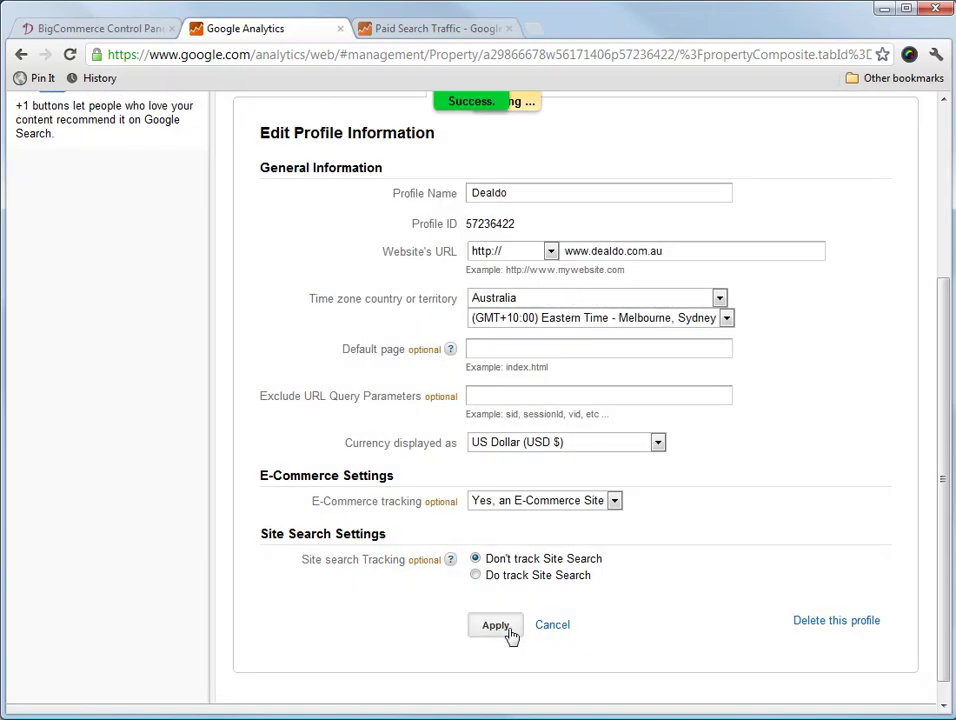
Step: Open the 'Currency displayed as' list to look for Australian Dollar
left_click(520, 442)
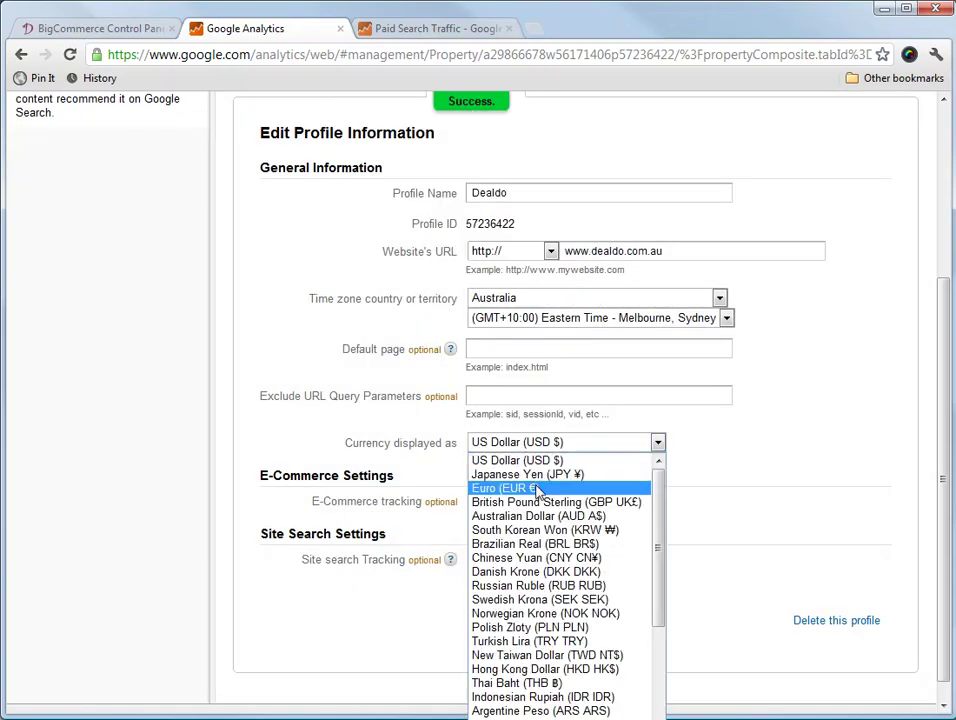
scroll(552, 530, "down", 3)
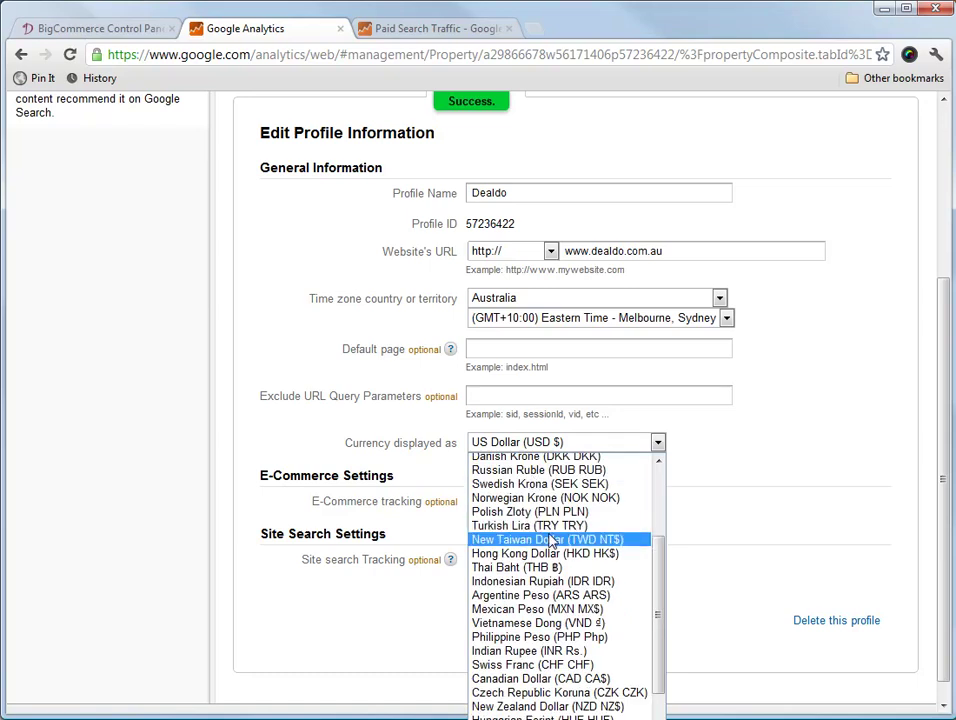
scroll(552, 541, "down", 1)
scroll(552, 555, "up", 4)
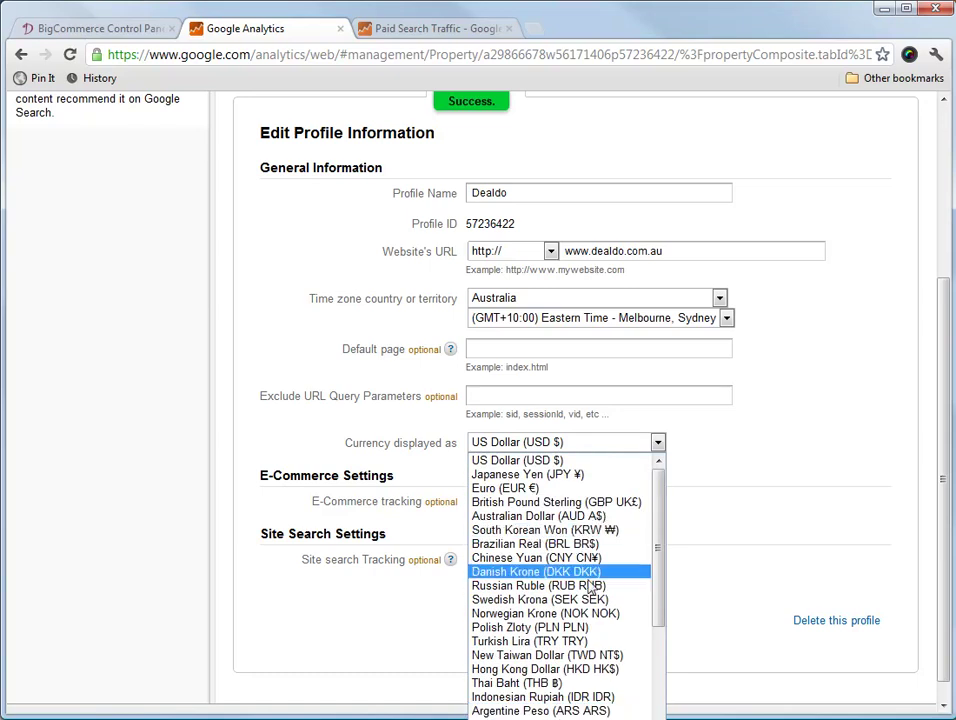
scroll(600, 610, "down", 4)
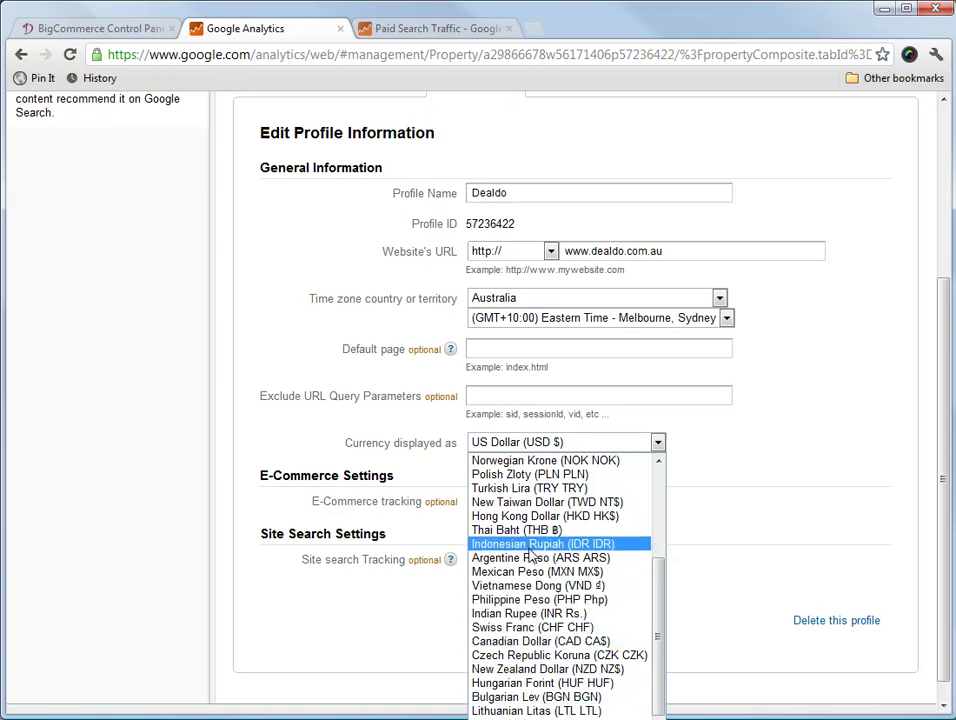
Step: Choose Australian Dollar (AUD A$) as the display currency and apply it to the Dealdo profile
key("a")
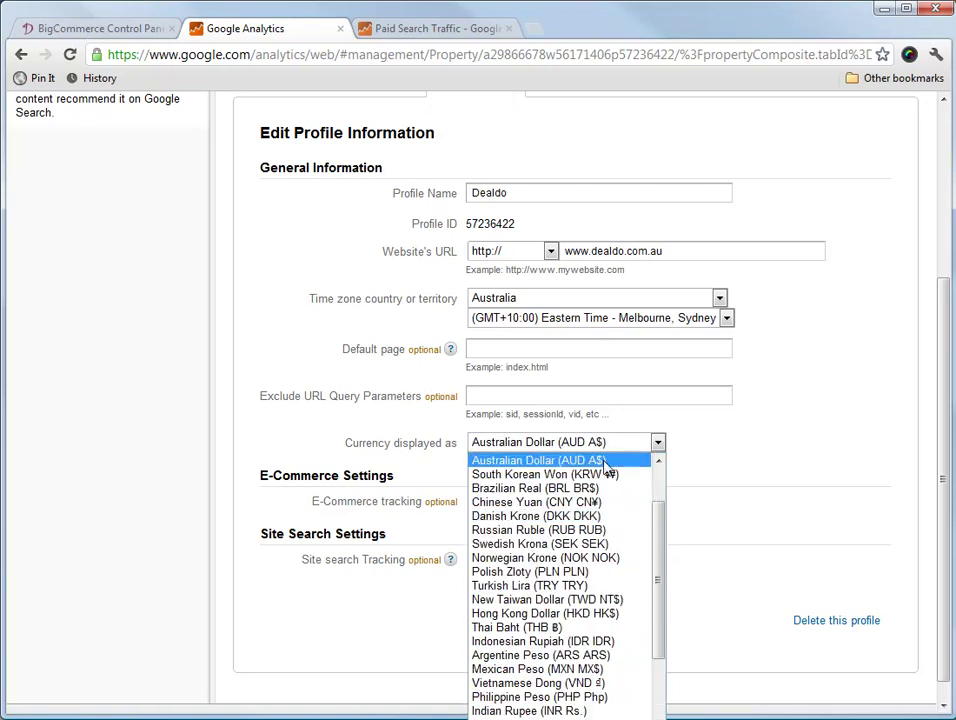
left_click(604, 461)
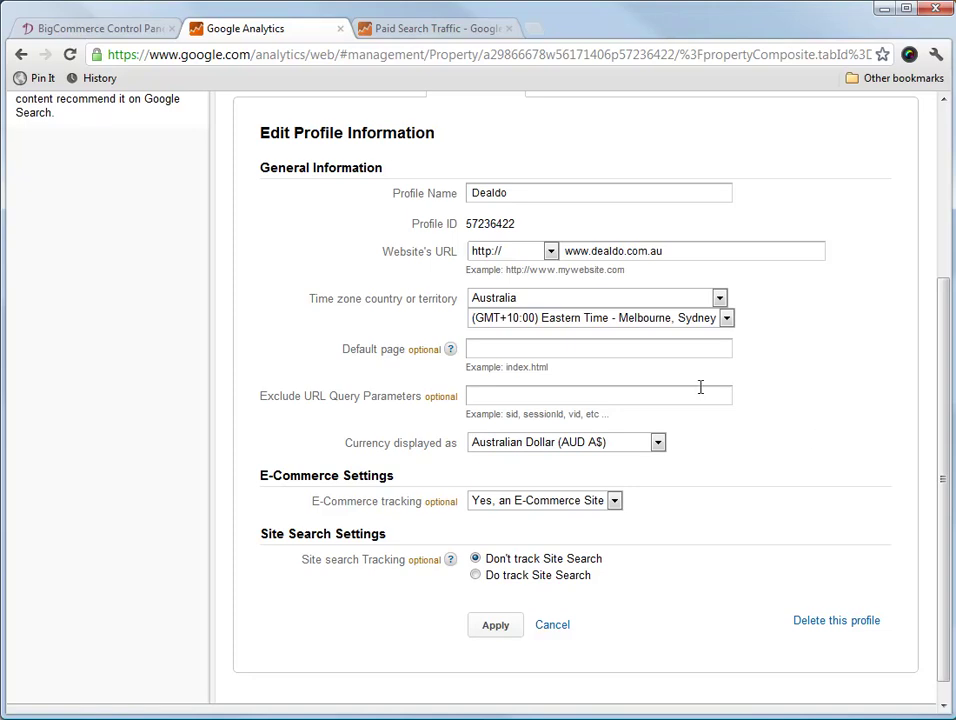
scroll(600, 530, "down", 1)
left_click(497, 605)
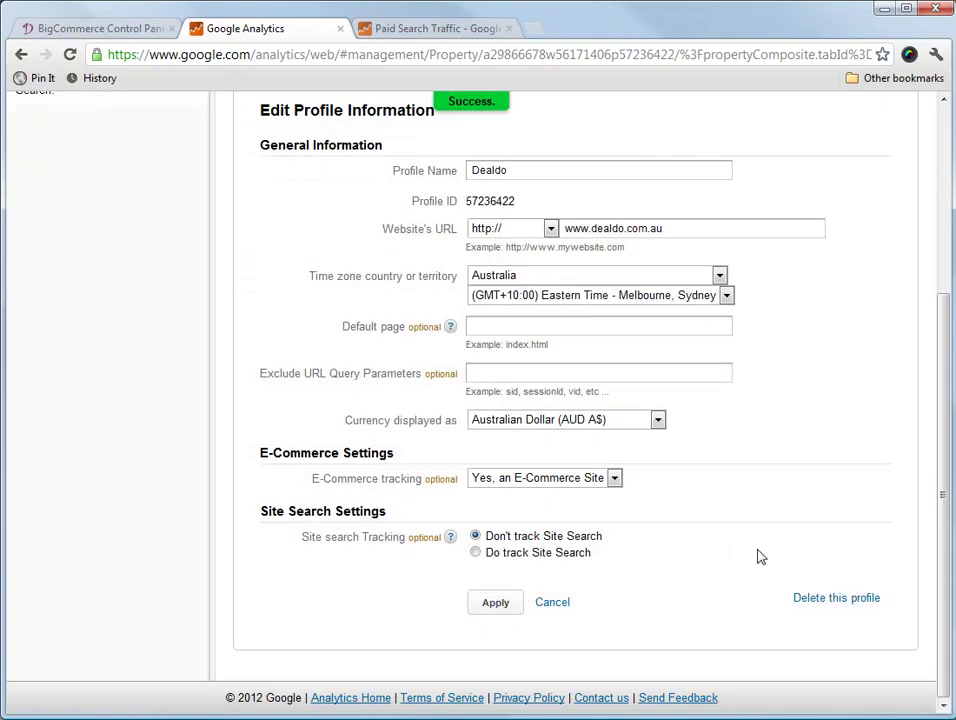
scroll(758, 555, "up", 3)
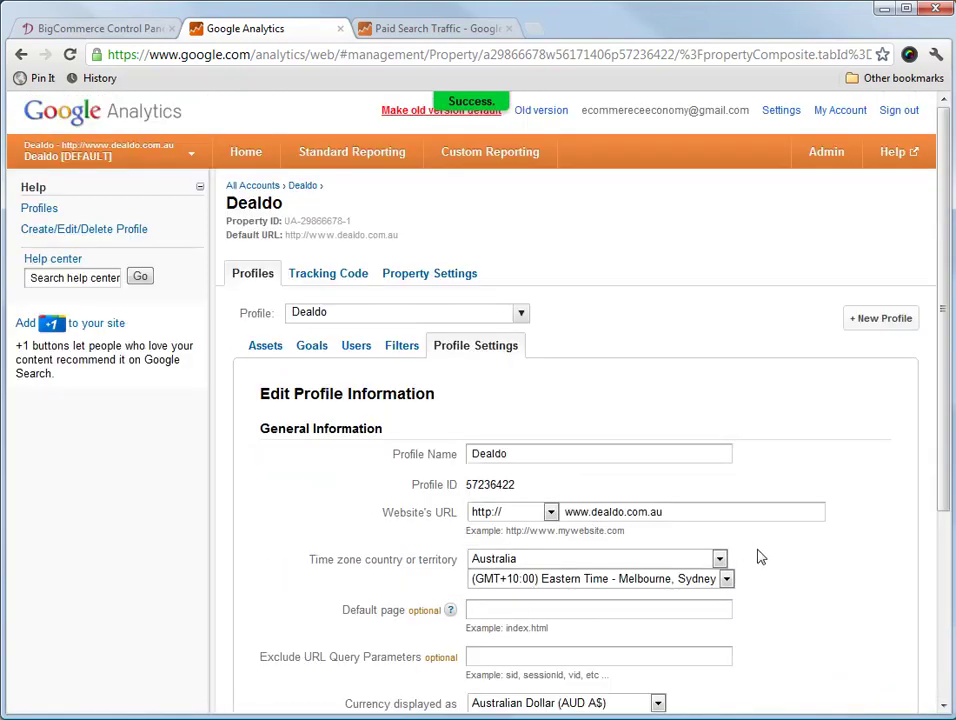